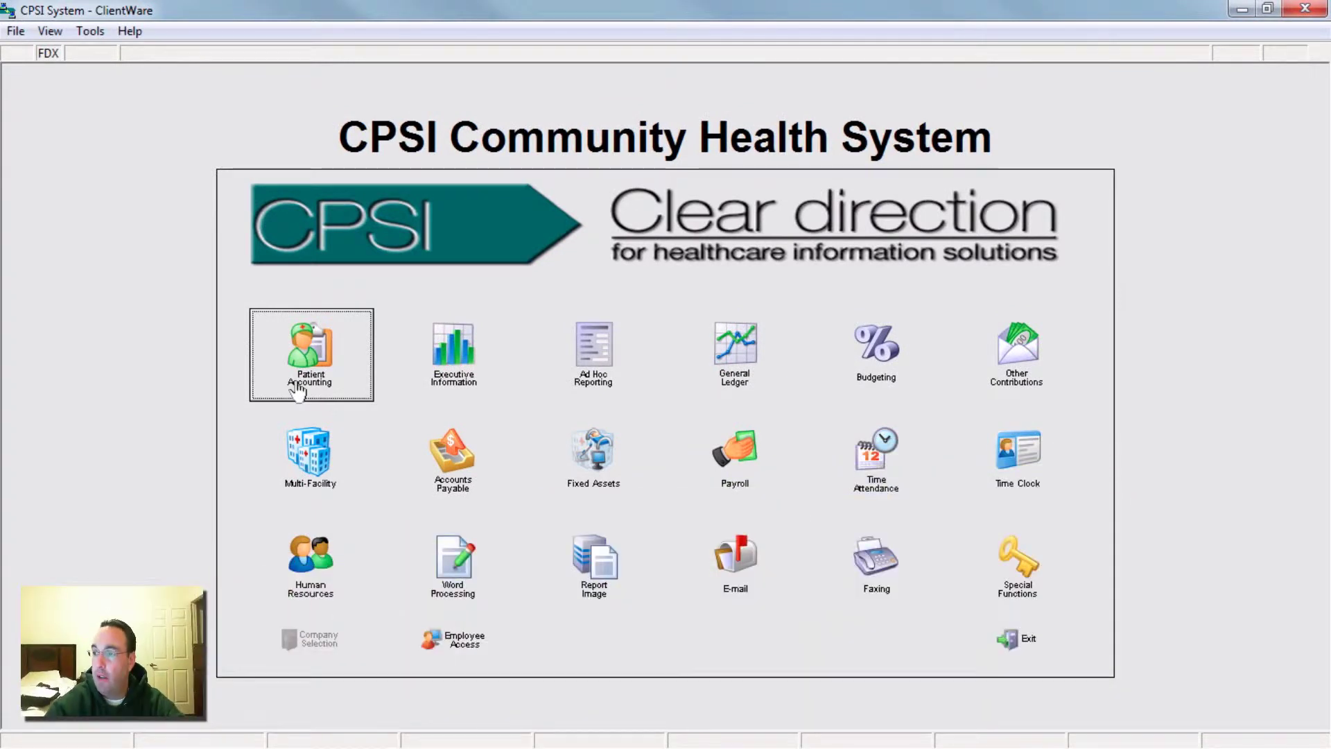
# Step: In Patient Accounting, list patient profiles searched by the patient's medical record number
pyautogui.doubleClick(296, 383)
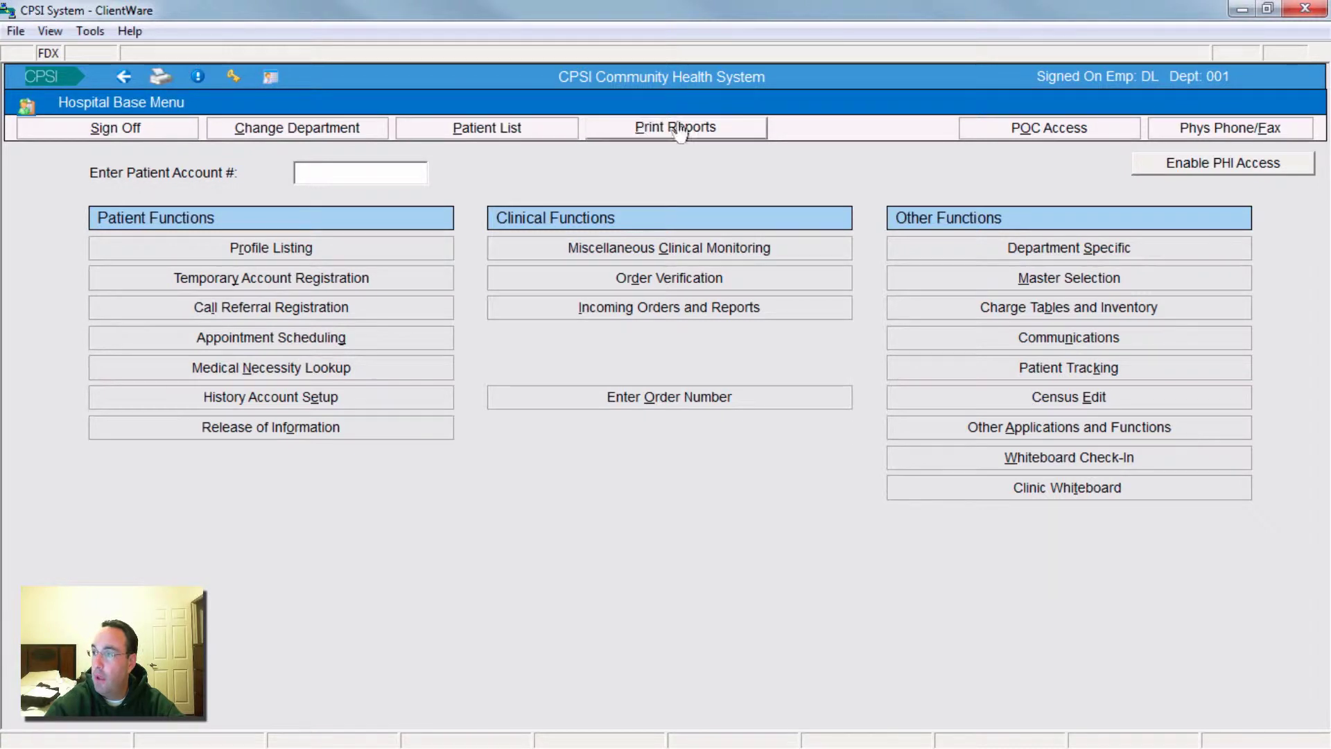
pyautogui.click(305, 249)
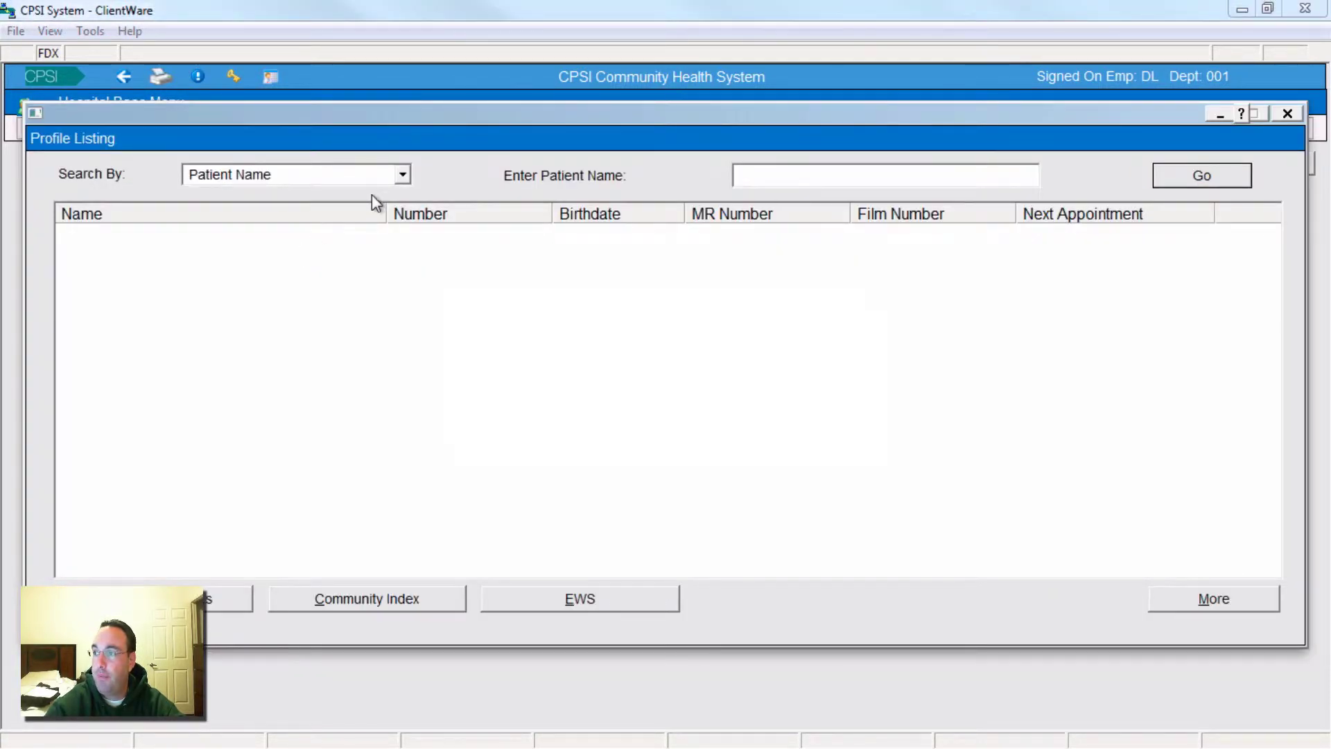
pyautogui.click(402, 176)
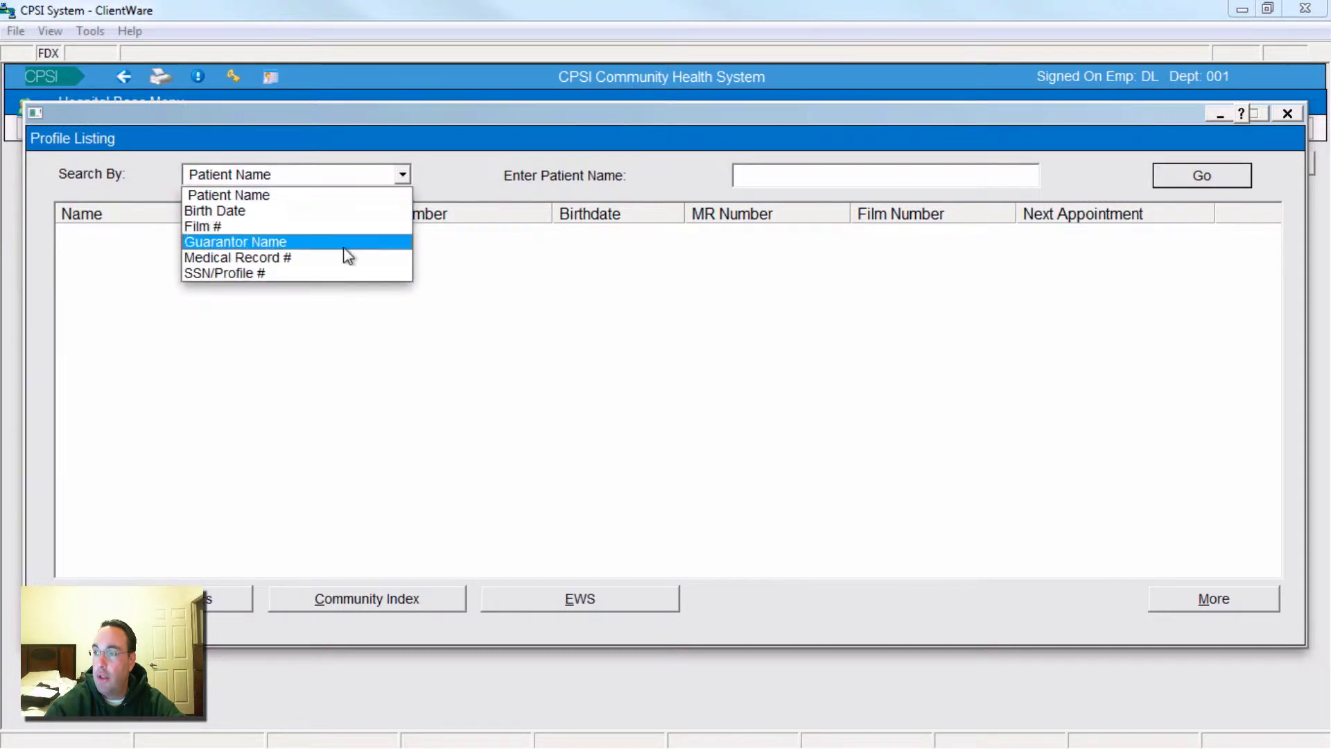
pyautogui.click(348, 270)
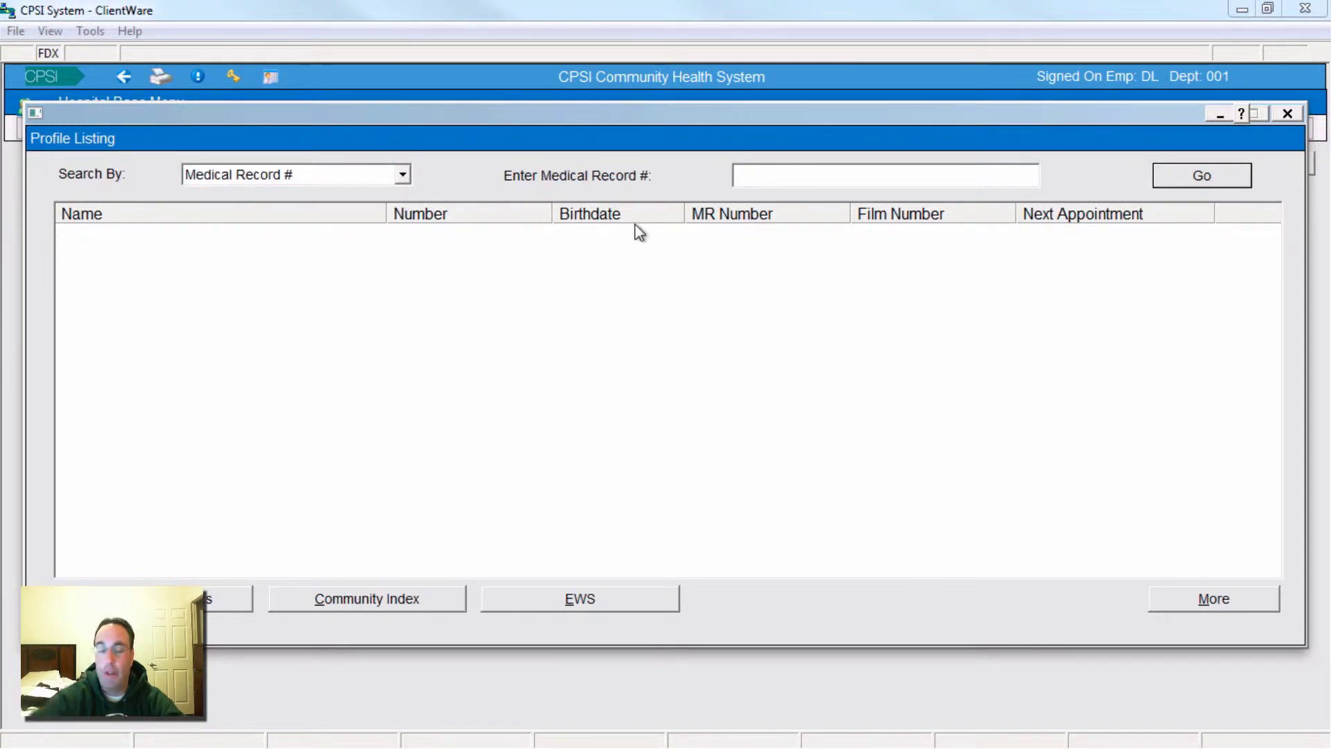
pyautogui.write('000225')
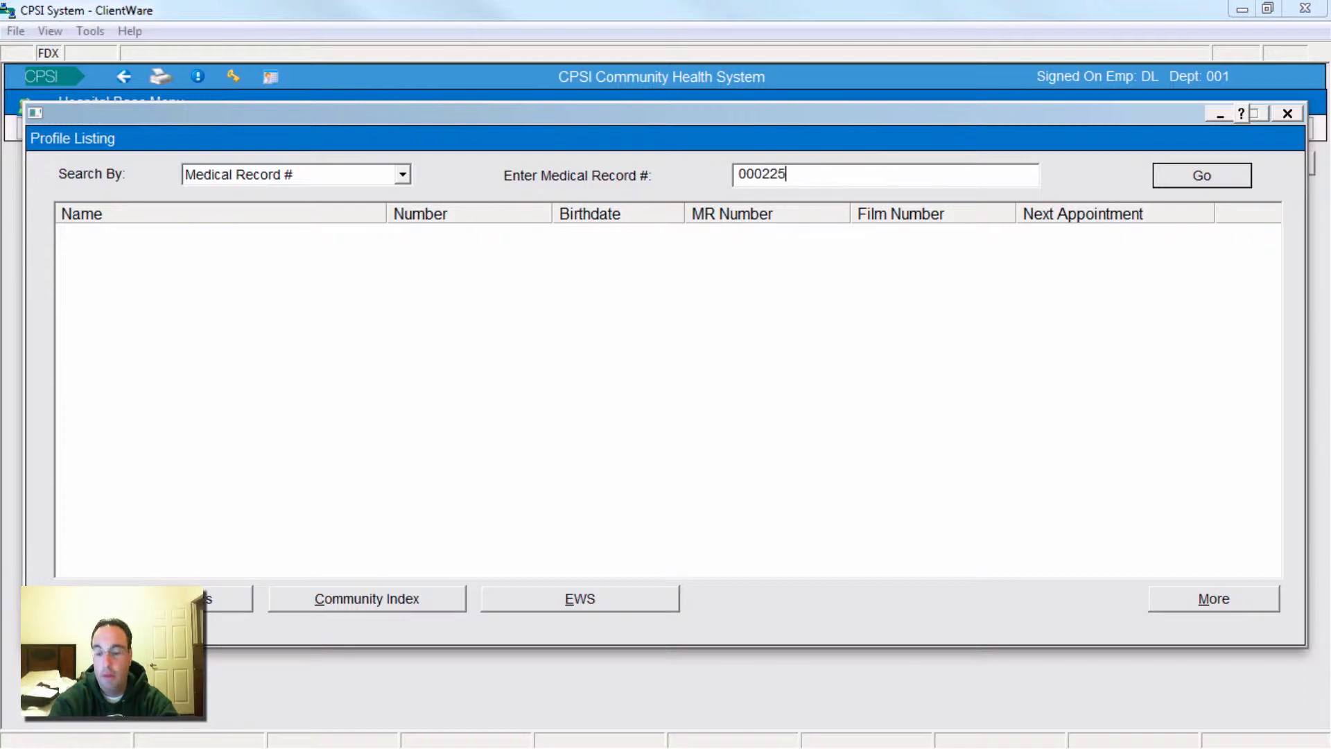
pyautogui.press('Return')
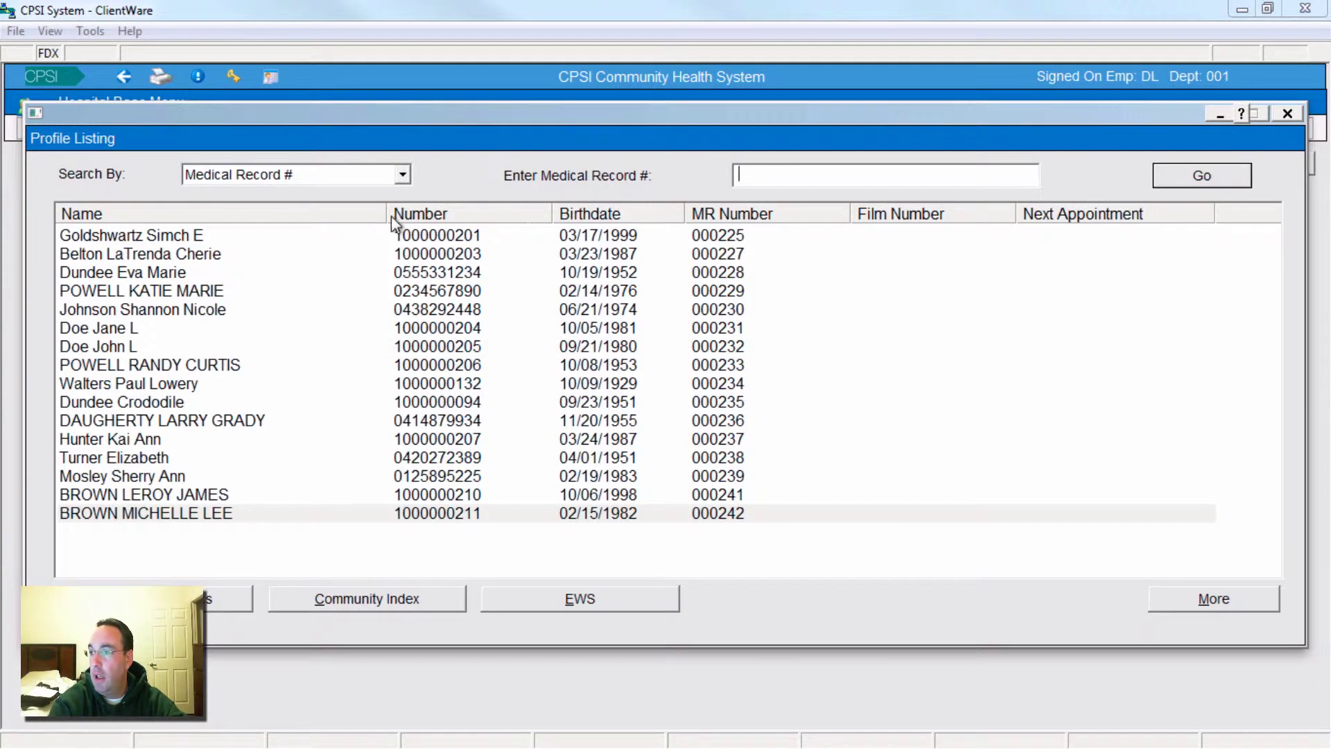
# Step: Open the first matching patient's profile, dismiss the patient note, and open their clinic visit account
pyautogui.doubleClick(400, 236)
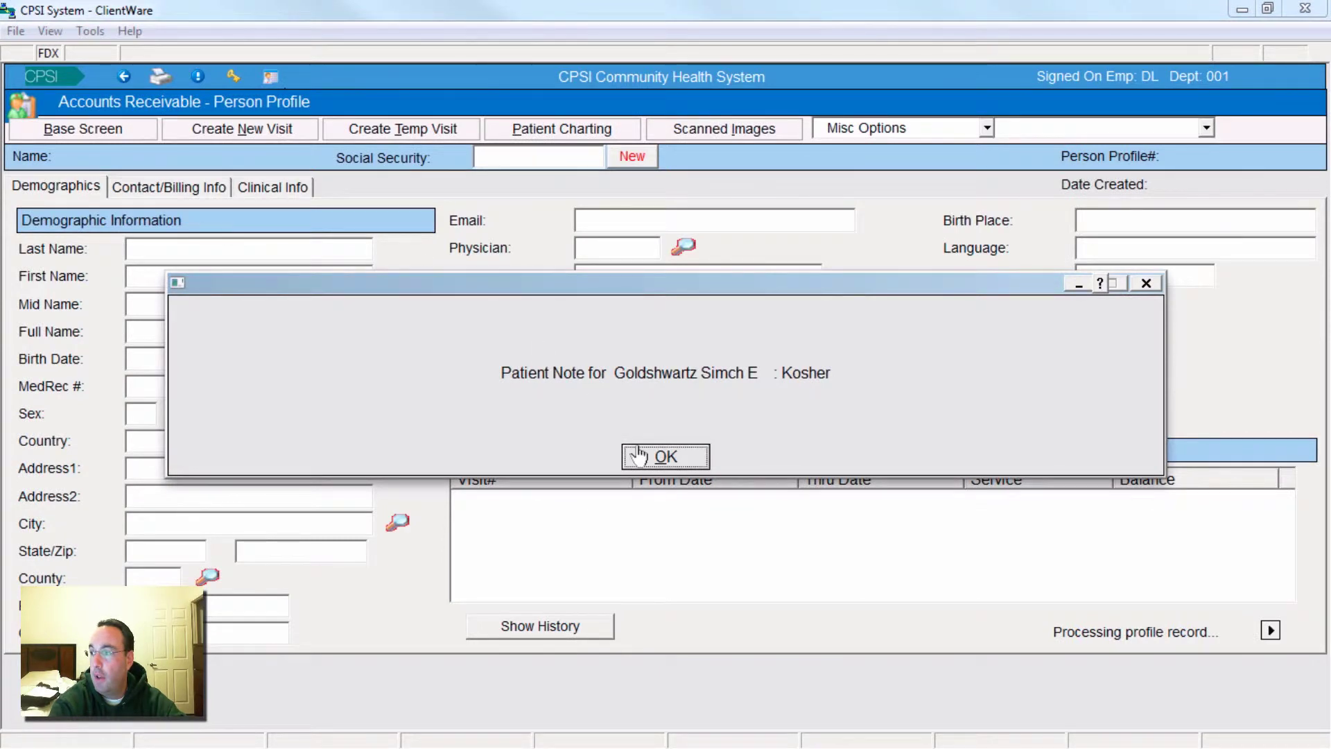
pyautogui.click(634, 449)
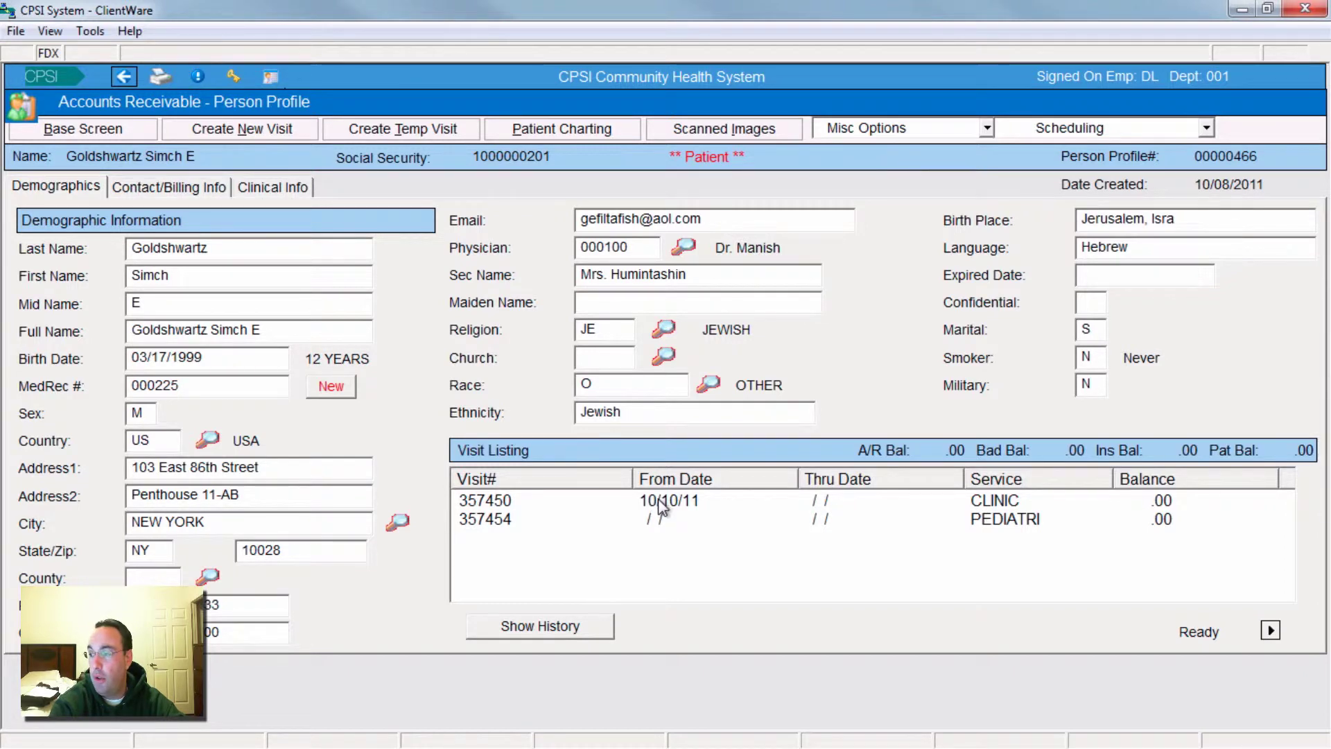
pyautogui.doubleClick(658, 500)
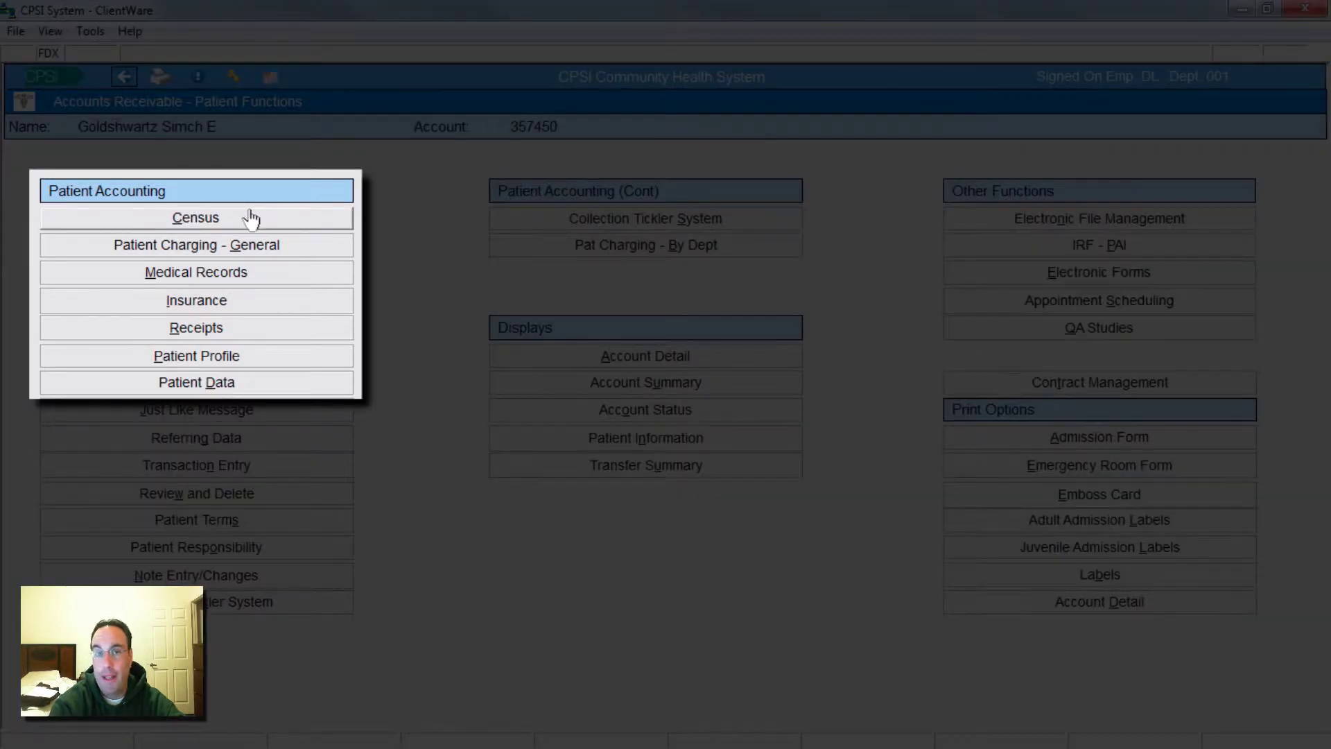
# Step: Open the account's Census registration screen and show the ADT Functions actions
pyautogui.click(251, 219)
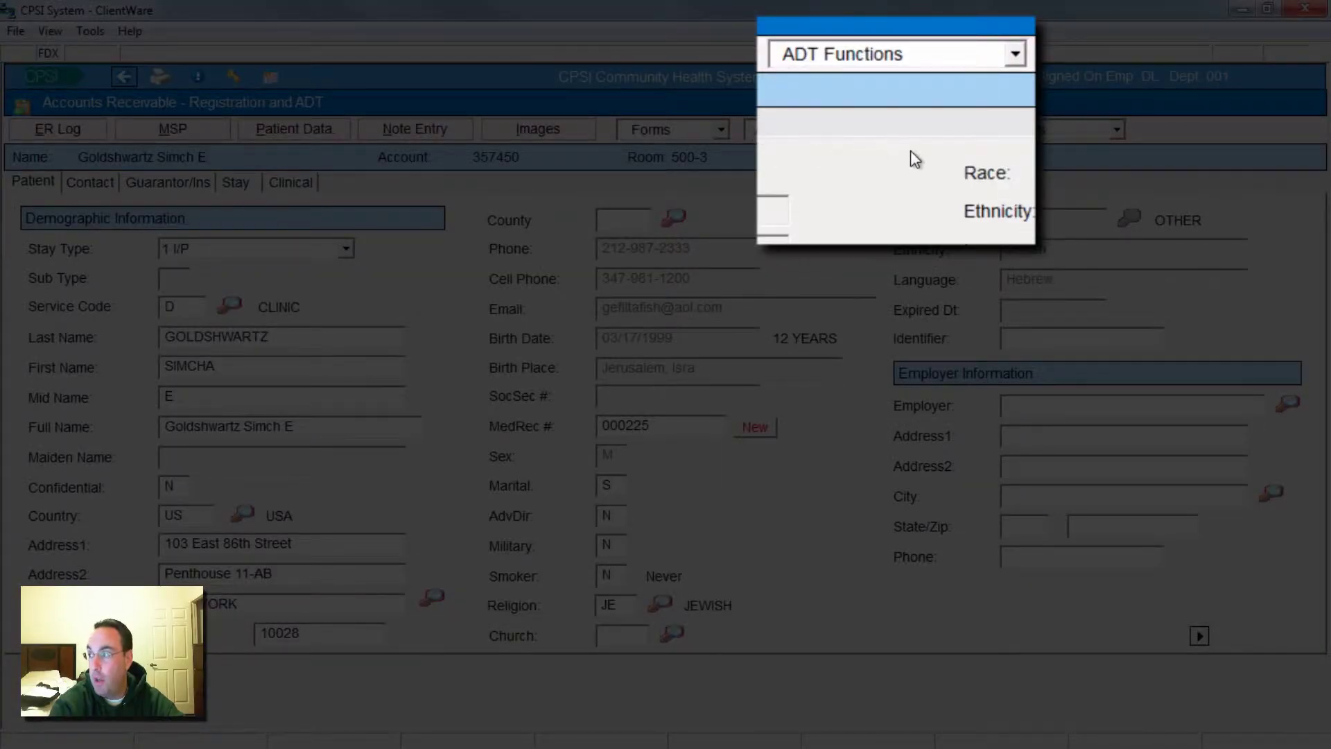
pyautogui.click(932, 141)
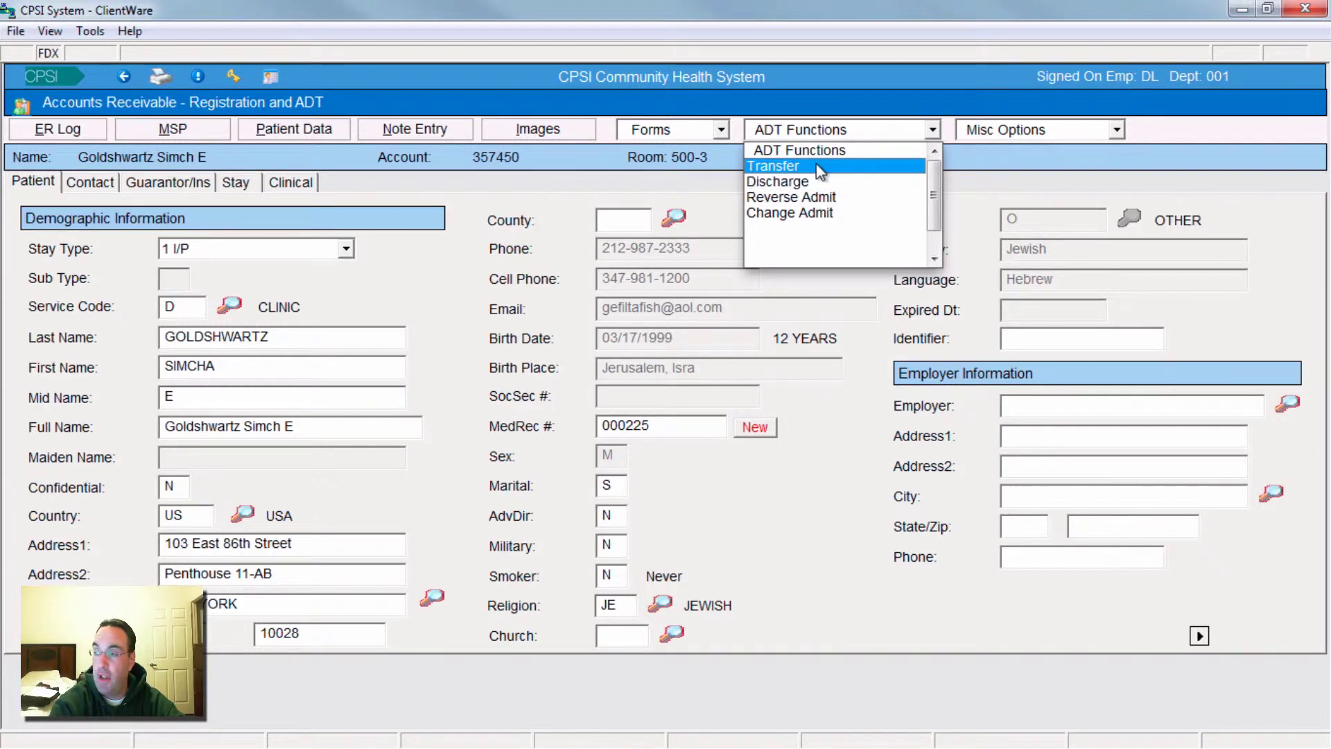
# Step: Choose Transfer from ADT Functions to bring up the Transfer Patient form for room 500-3
pyautogui.click(820, 169)
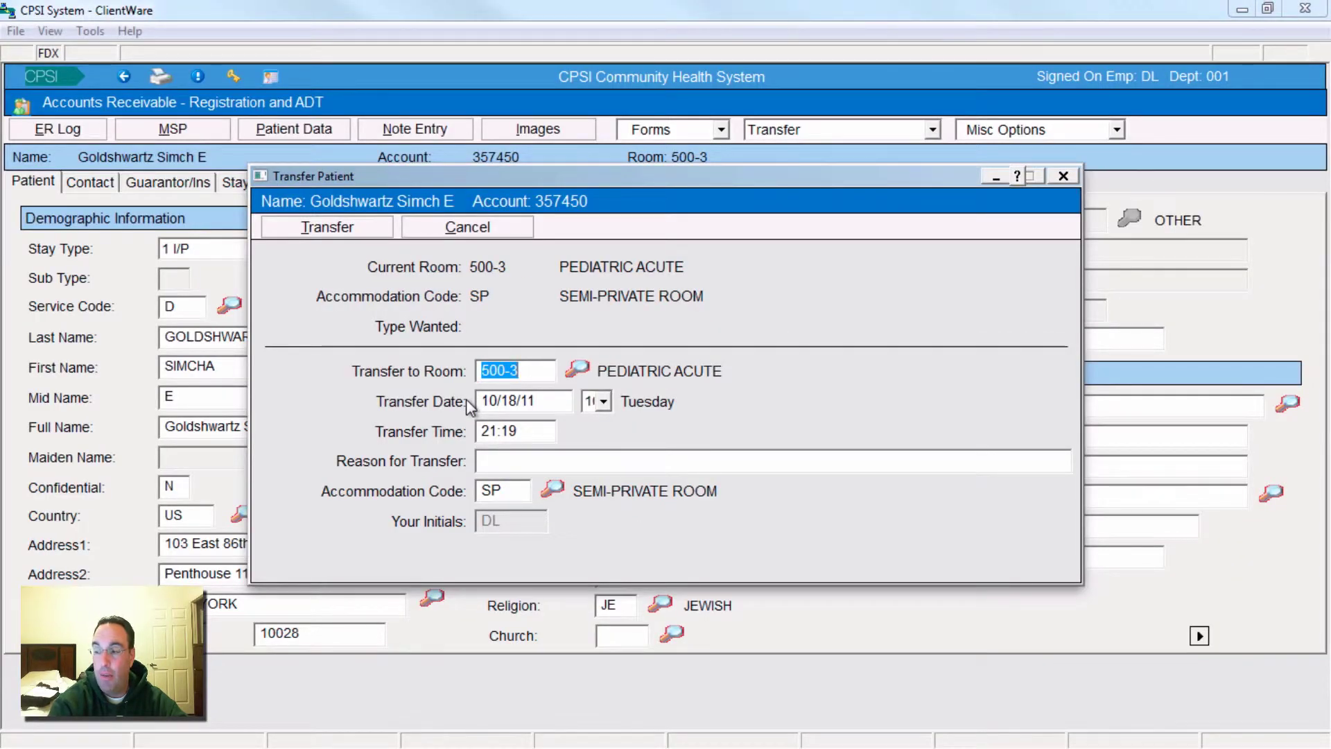
# Step: List all rooms in the Room Table and browse to find unoccupied room 500-5 Pediatric Acute
pyautogui.click(578, 369)
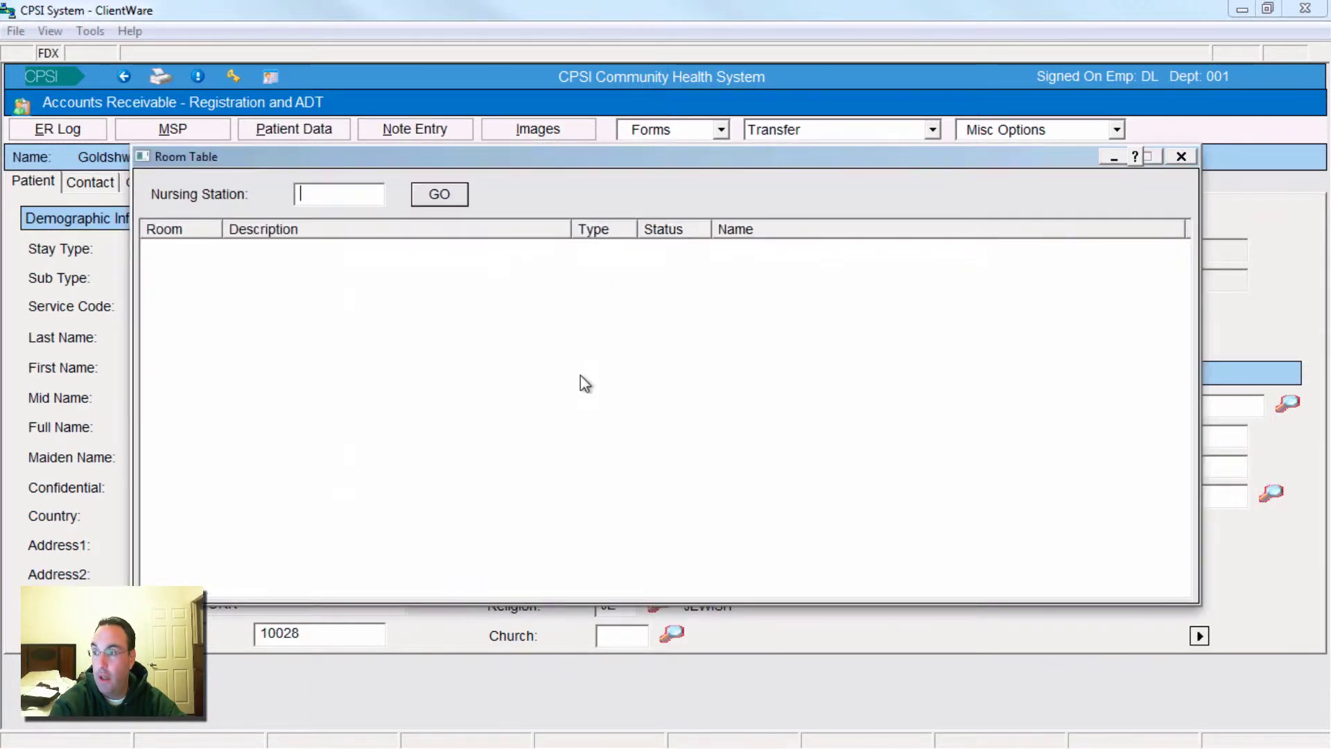
pyautogui.click(440, 196)
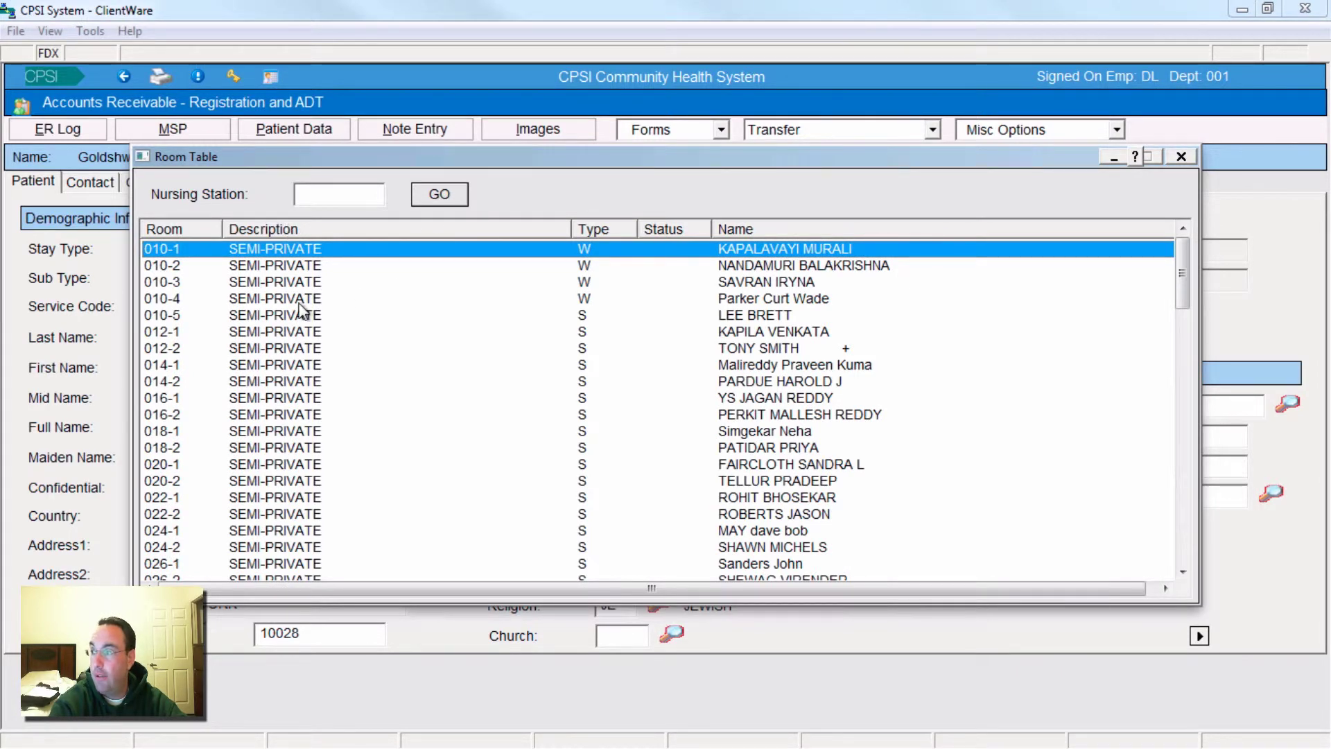
pyautogui.scroll(-10, 302, 310)
pyautogui.scroll(-11, 299, 310)
pyautogui.scroll(15, 298, 305)
pyautogui.scroll(7, 291, 281)
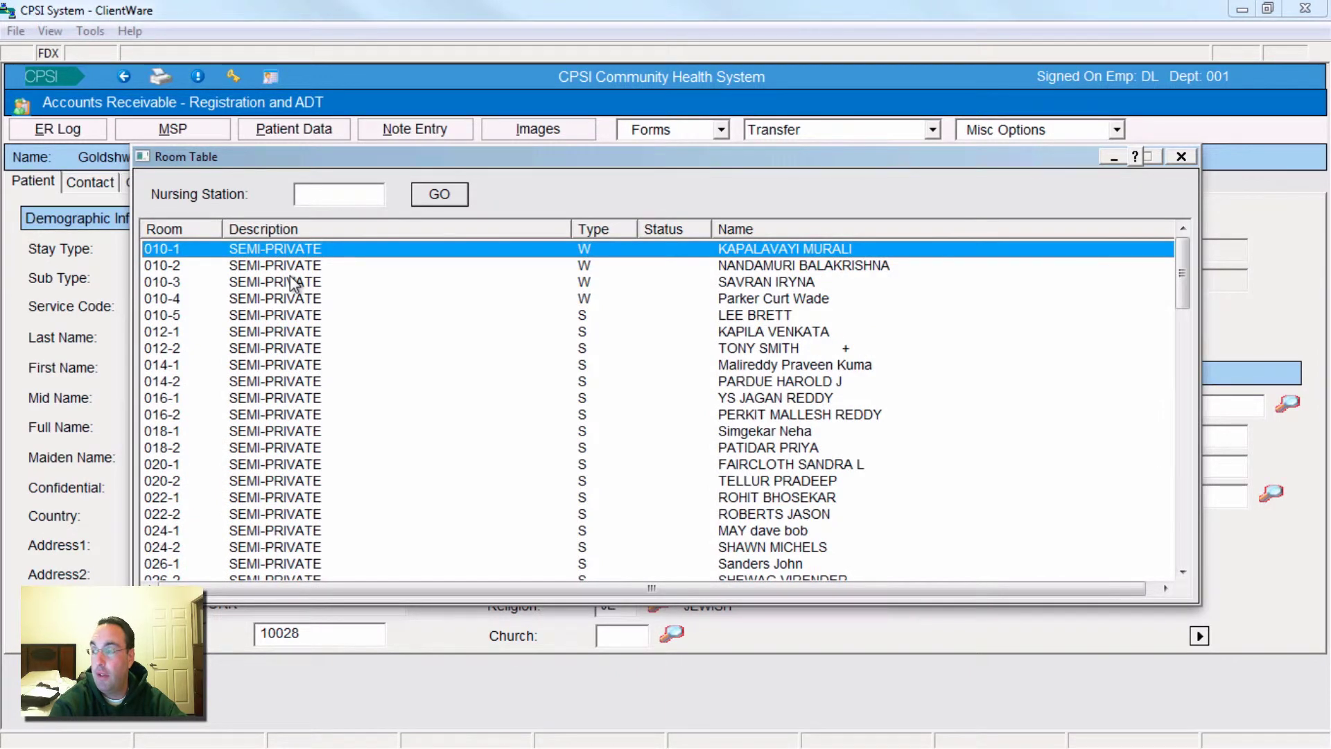
pyautogui.scroll(-3, 290, 276)
pyautogui.scroll(-9, 290, 276)
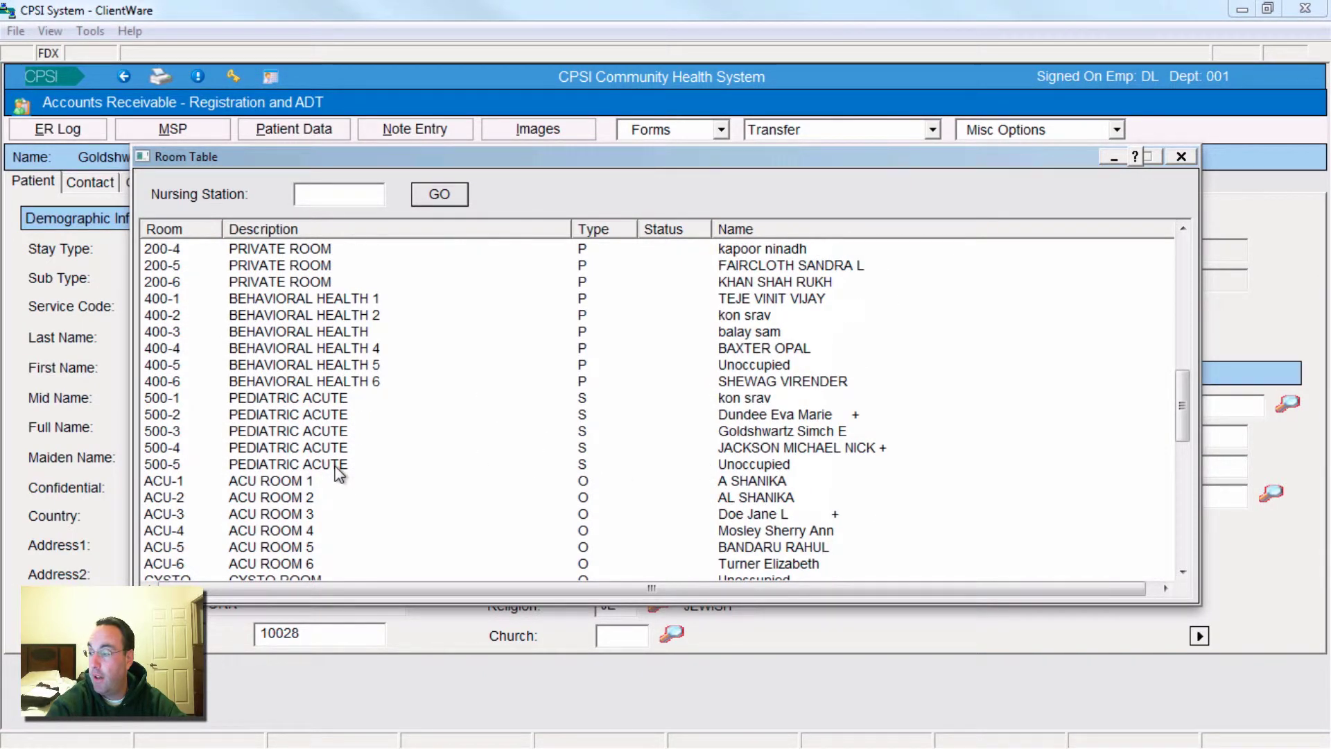
pyautogui.scroll(-3, 339, 474)
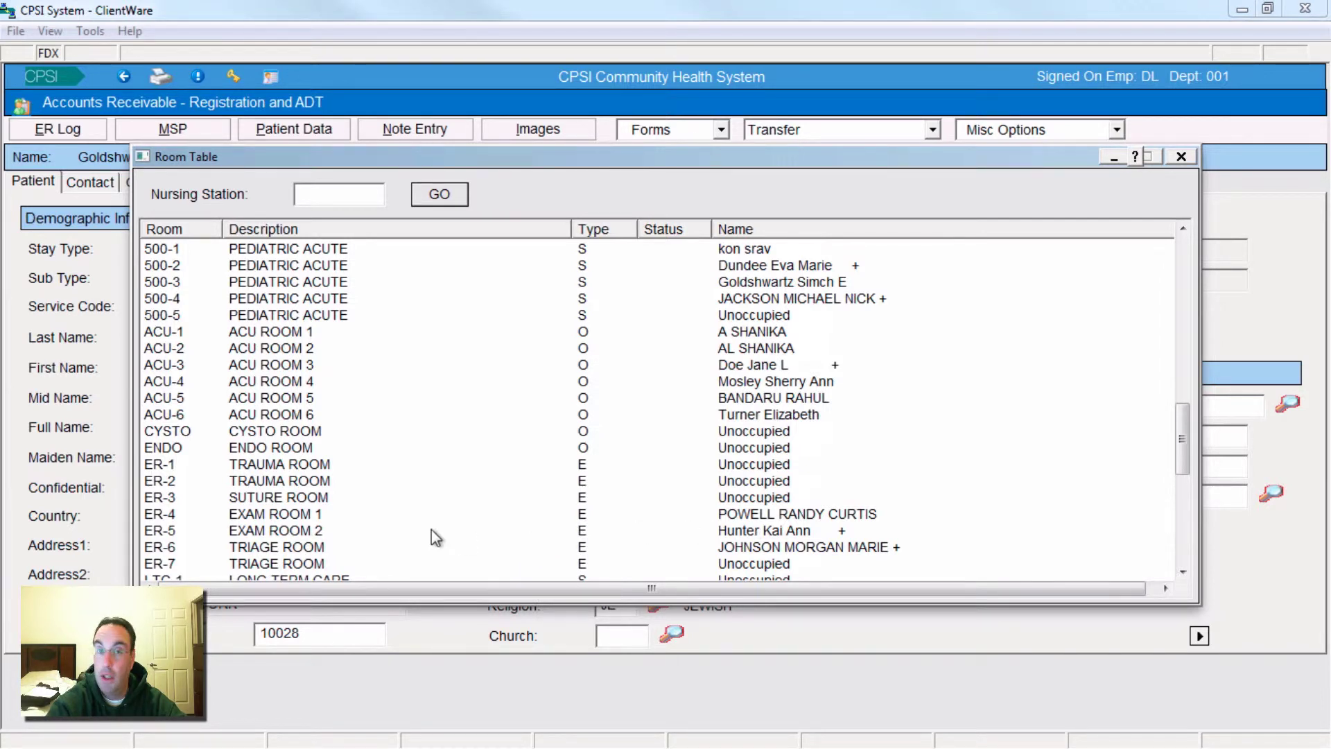
pyautogui.scroll(-3, 431, 530)
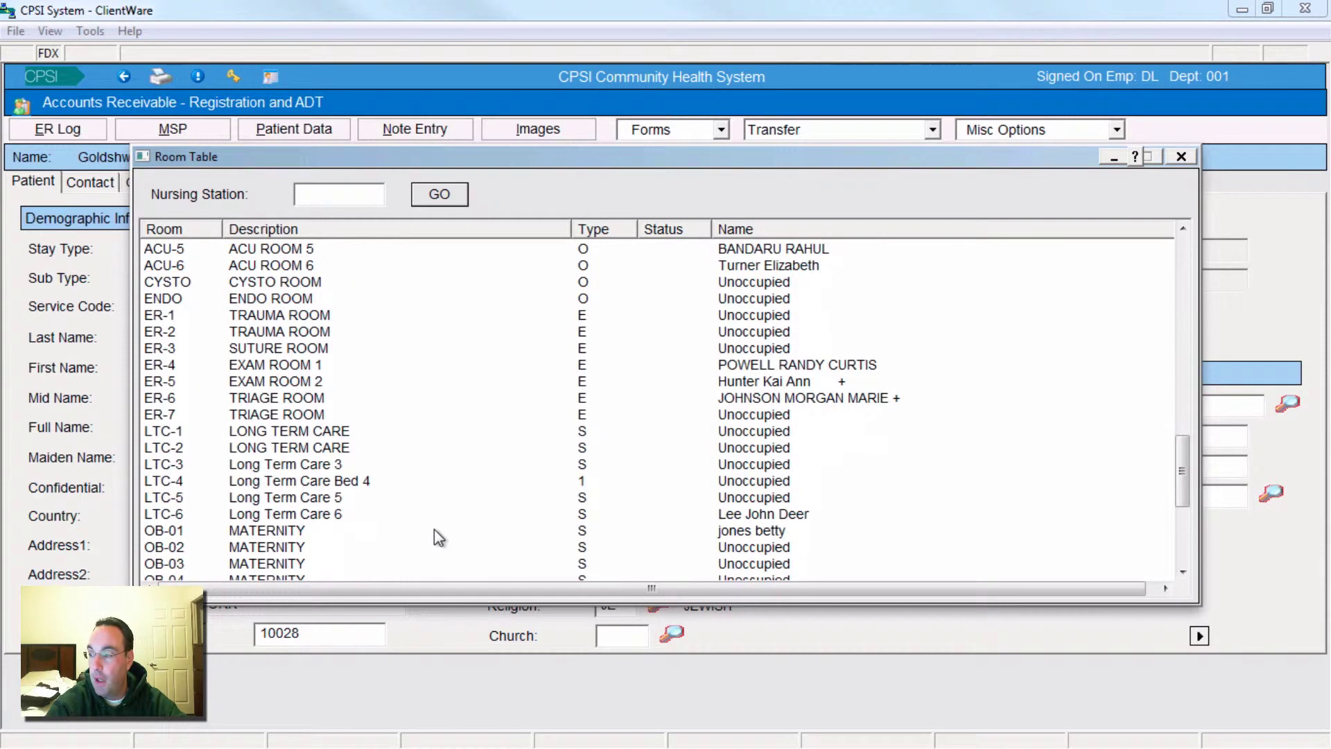
pyautogui.scroll(-5, 724, 486)
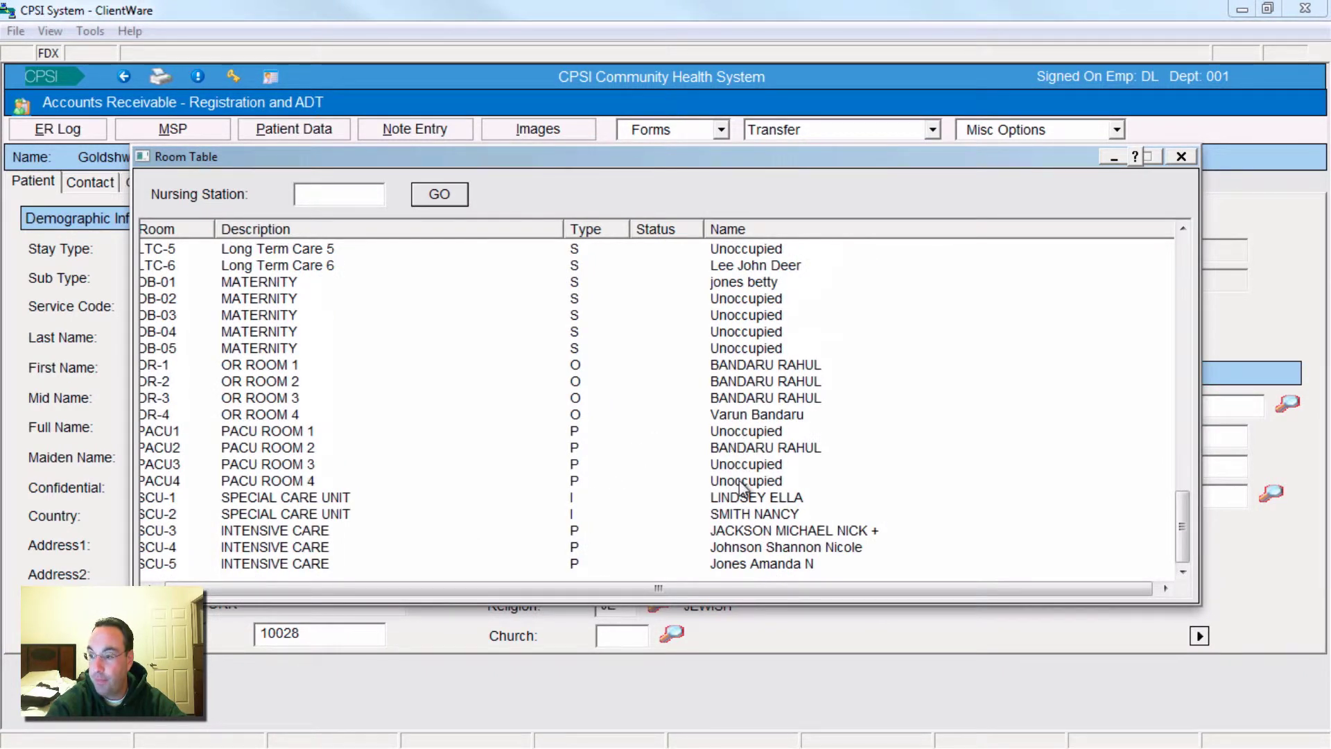
pyautogui.scroll(15, 742, 487)
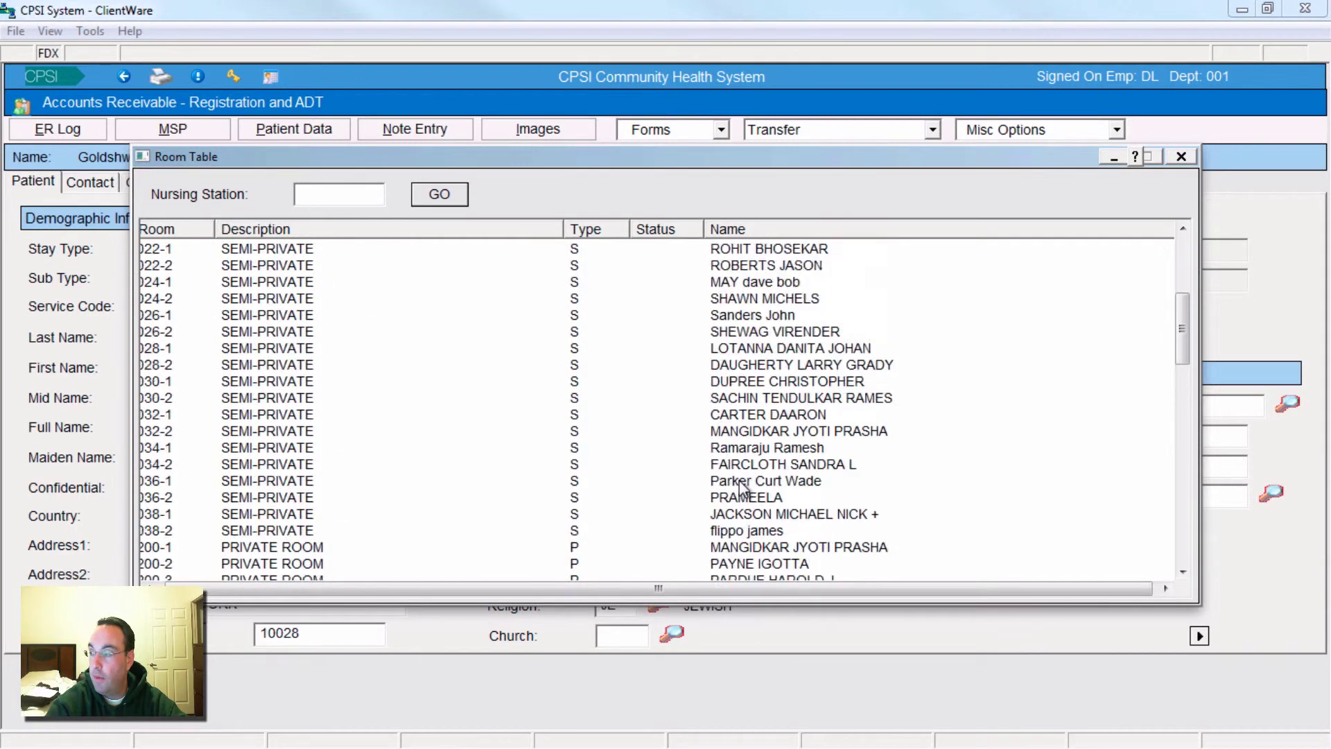
pyautogui.scroll(5, 739, 481)
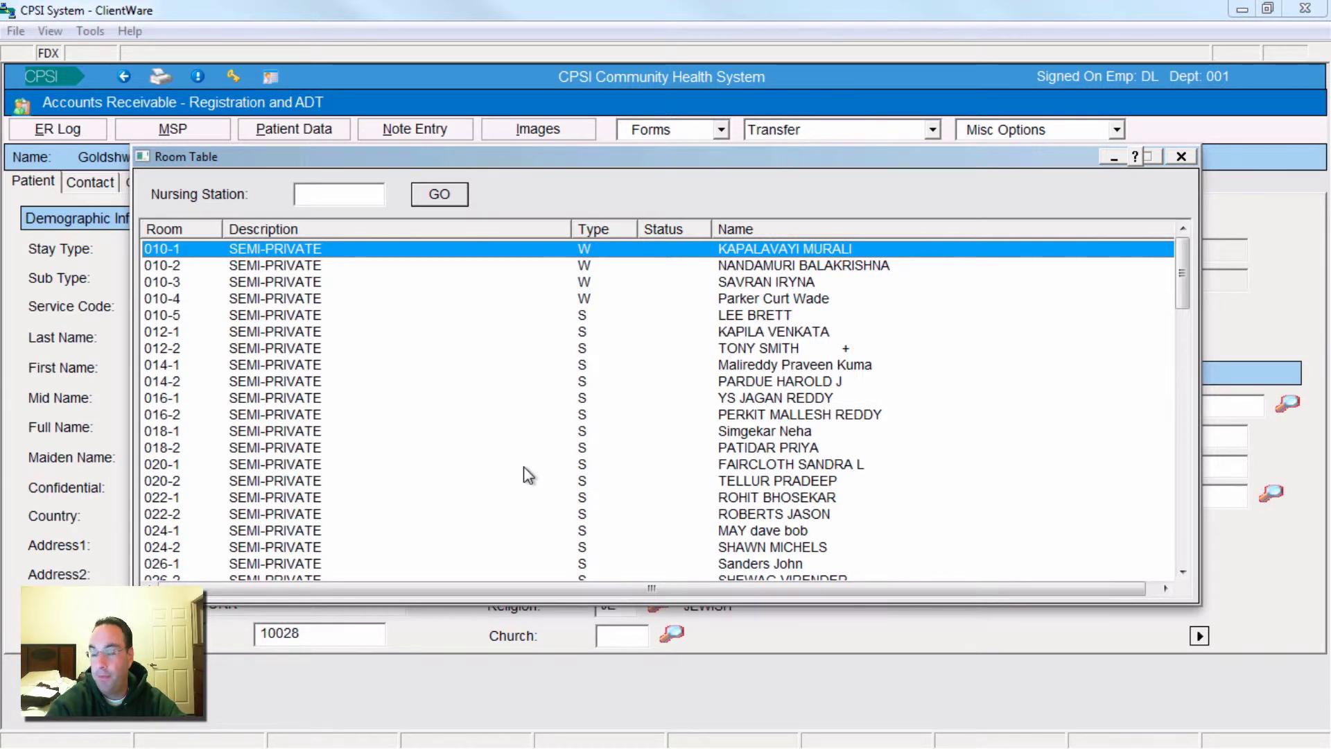
pyautogui.scroll(-10, 529, 475)
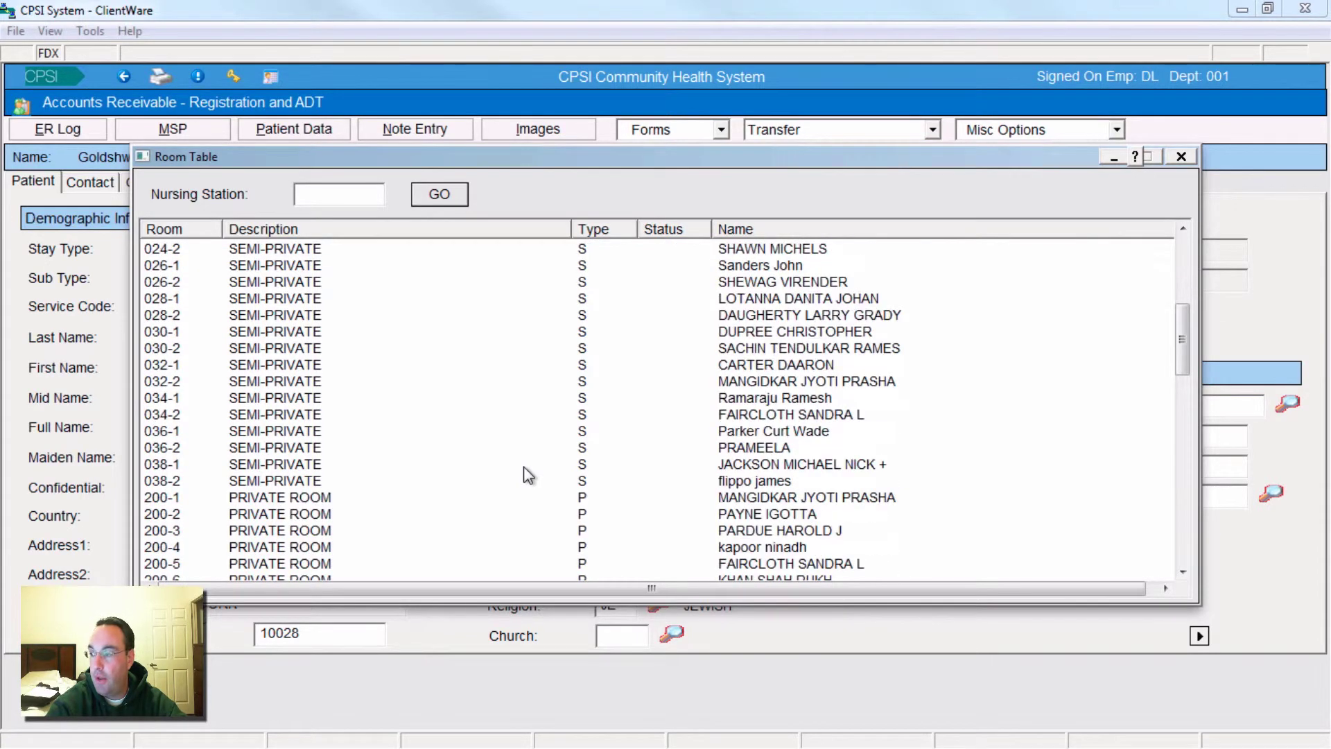
pyautogui.scroll(5, 529, 475)
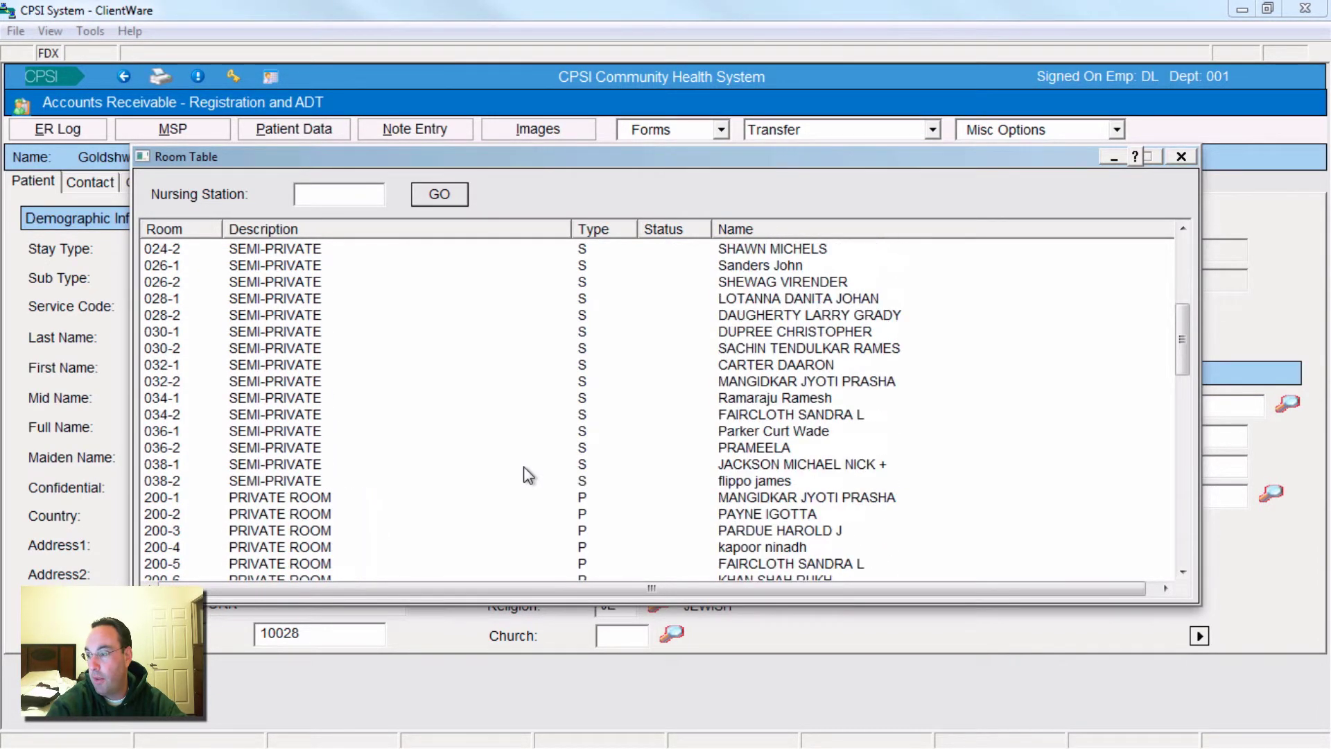
pyautogui.scroll(-10, 516, 394)
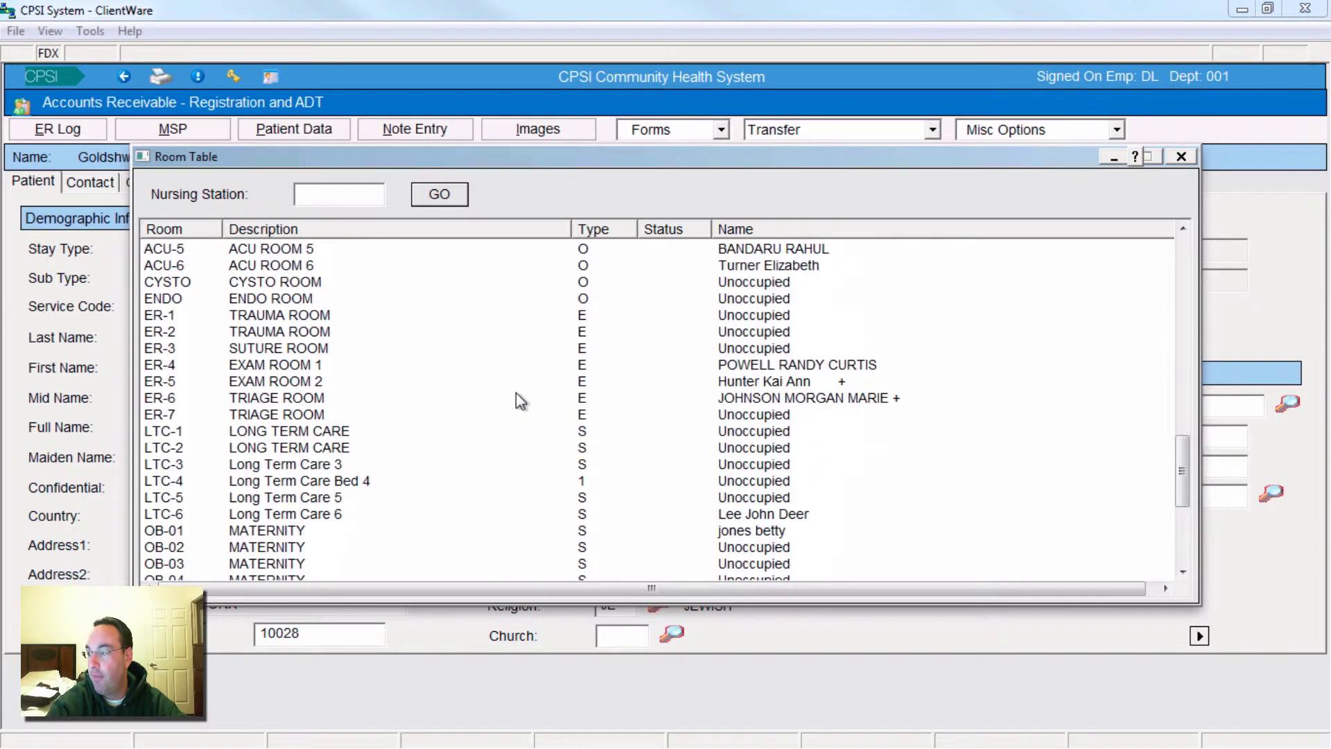
pyautogui.scroll(-5, 287, 483)
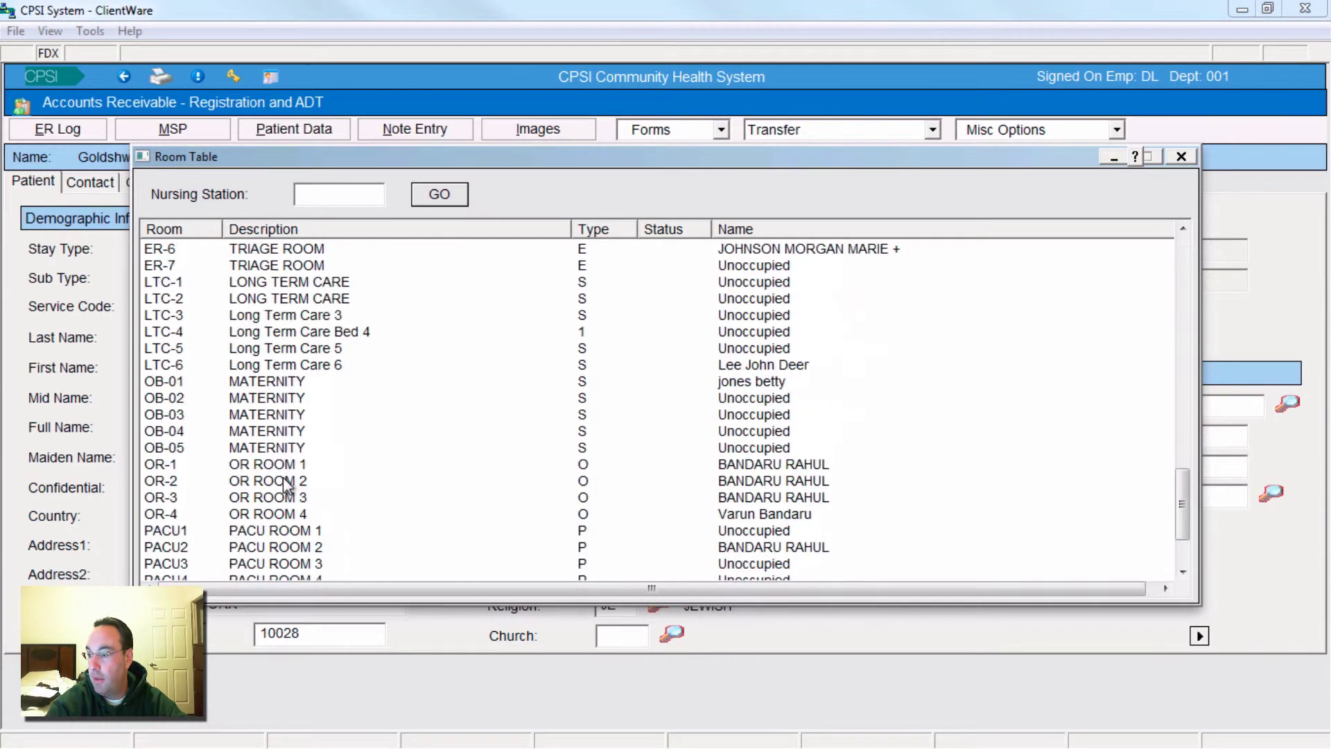
pyautogui.scroll(9, 286, 483)
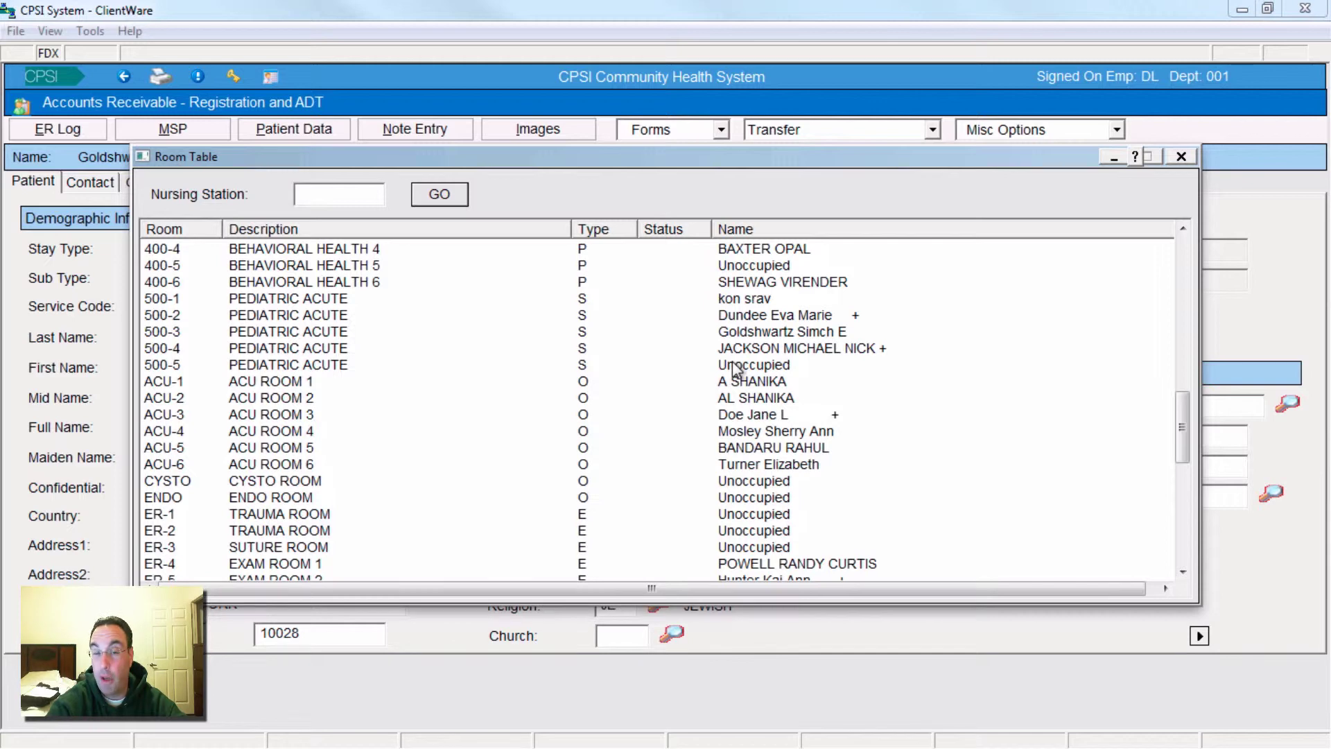
# Step: Pick room 500-5 as destination and complete the transfer with reason 'Wants a new room'
pyautogui.doubleClick(735, 366)
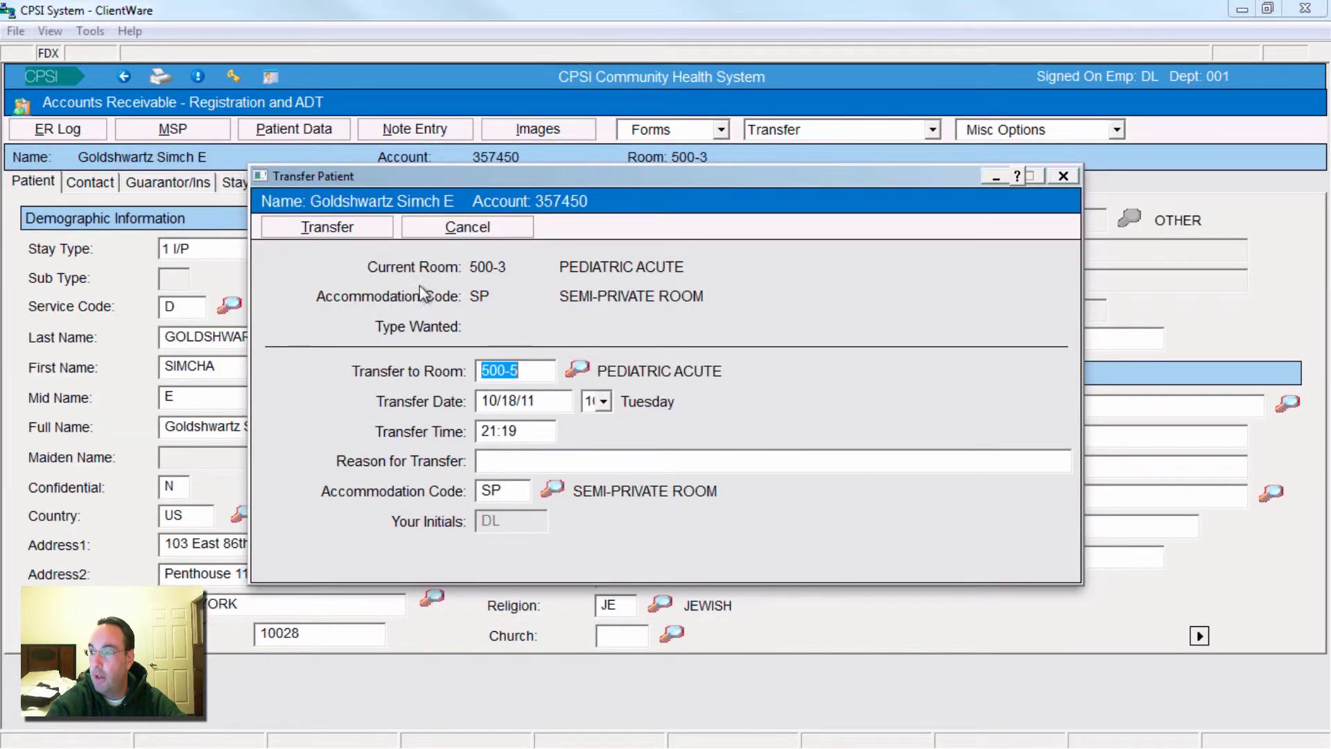
pyautogui.click(320, 231)
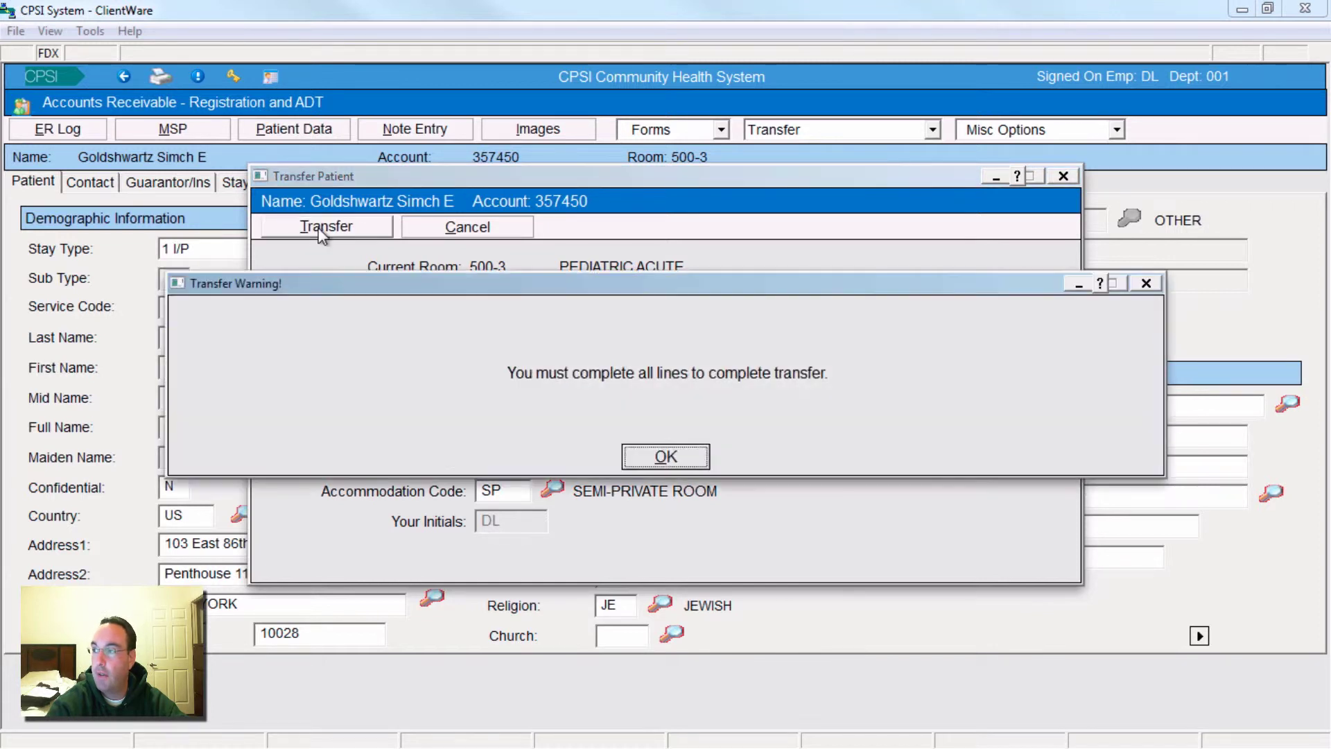
pyautogui.click(656, 462)
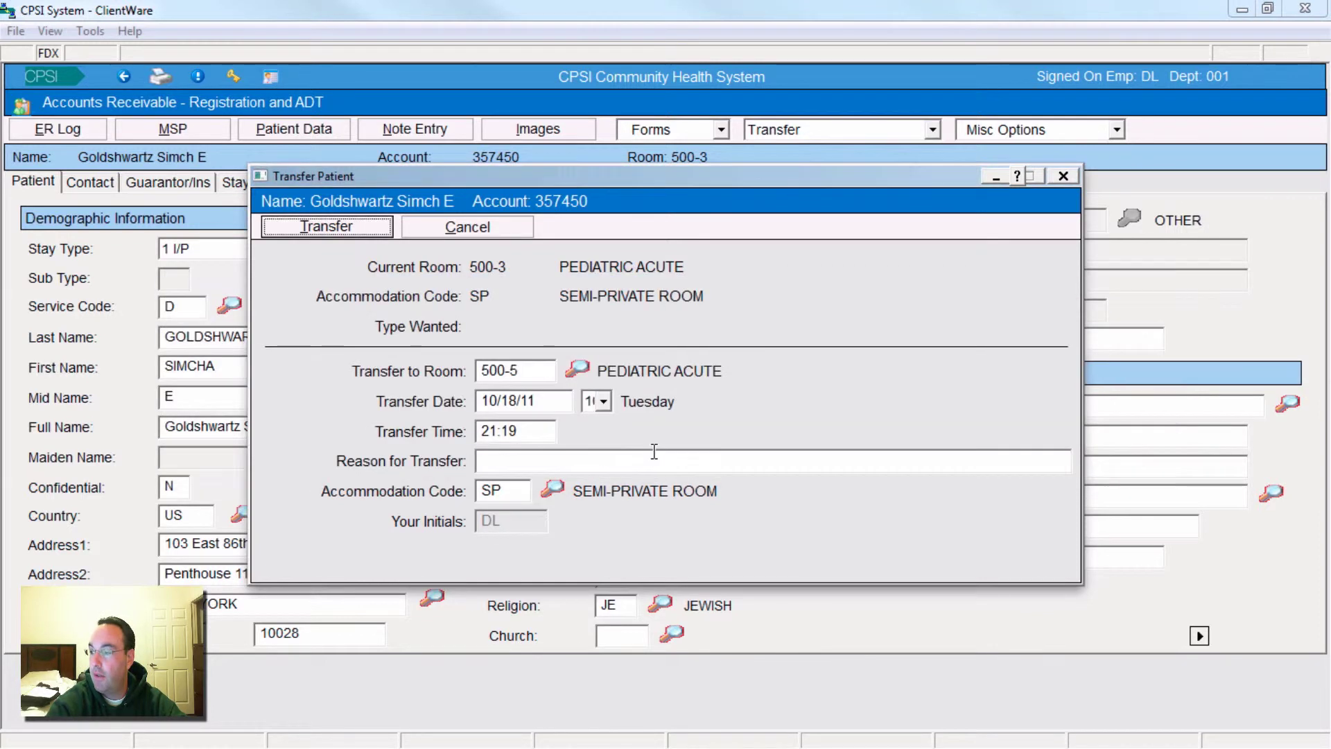
pyautogui.click(593, 463)
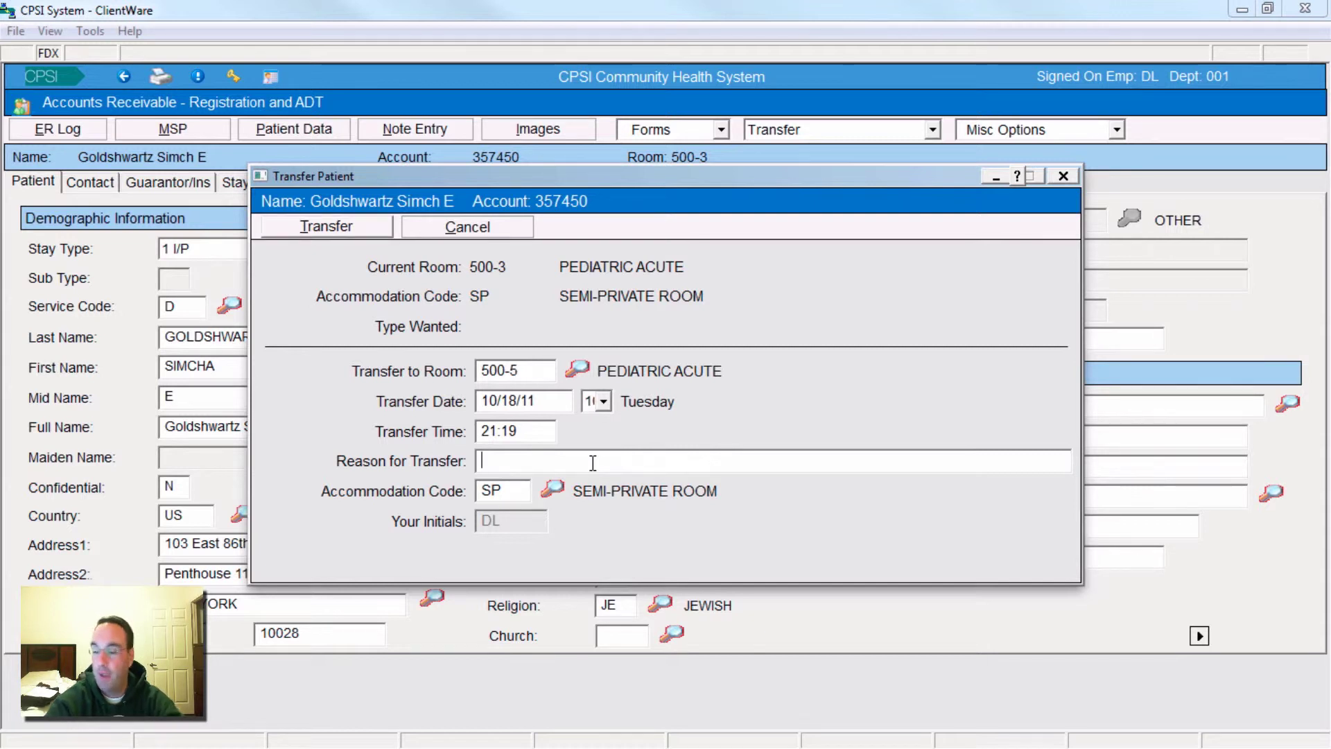
pyautogui.write('Wants a new room')
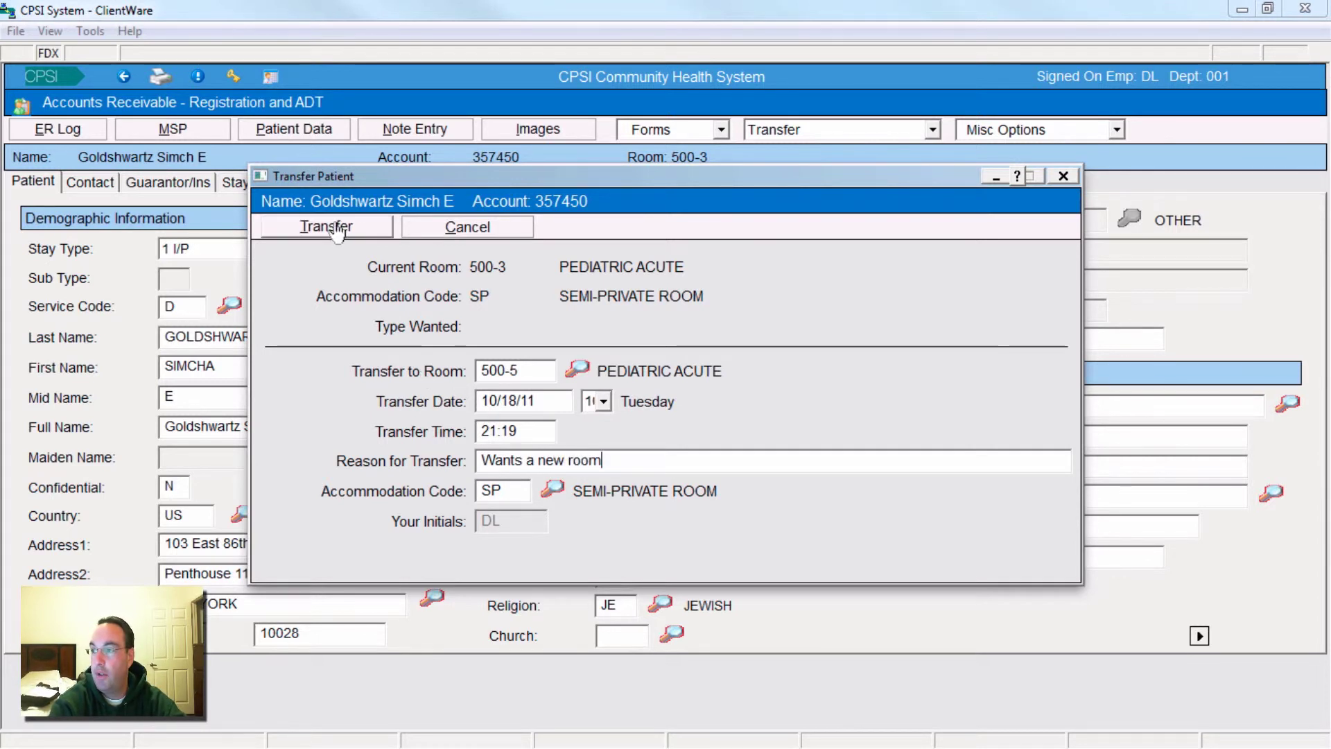
pyautogui.click(337, 232)
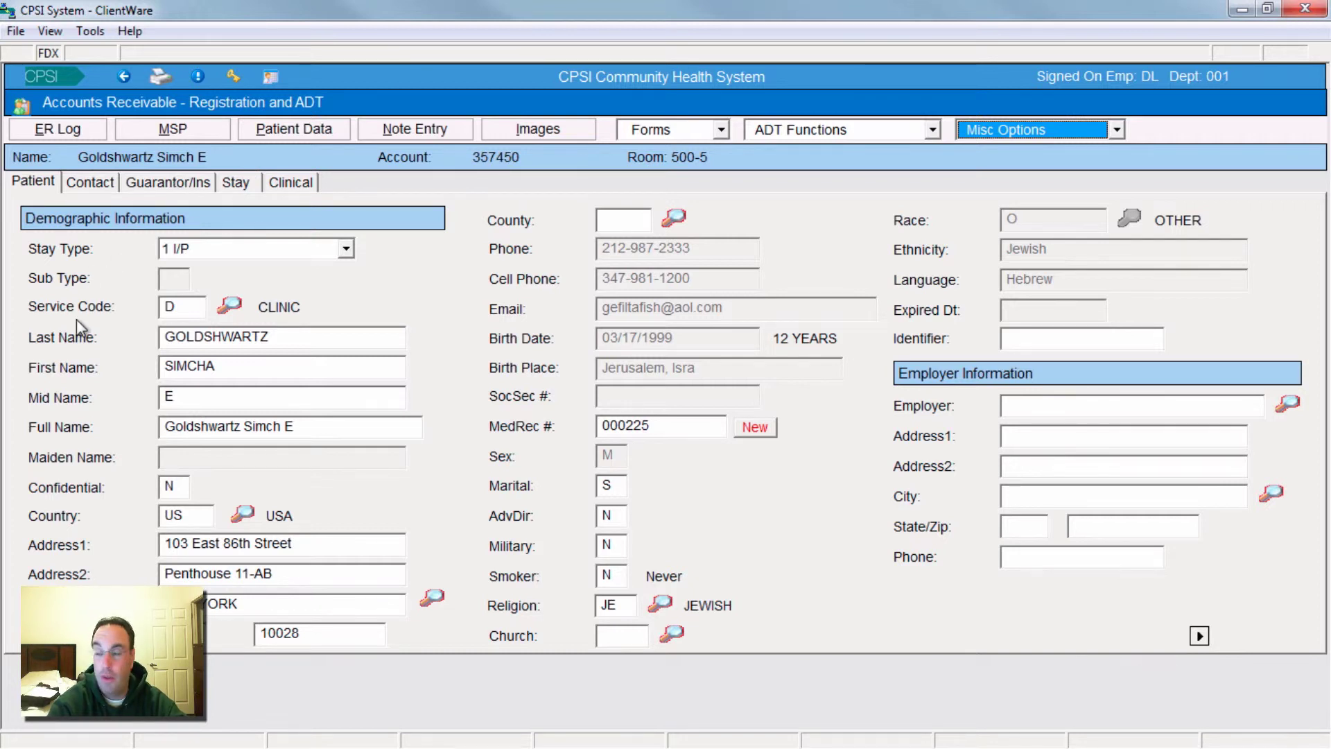
# Step: Review the Contact and Guarantor/Ins tabs, then open Stay, accepting the zero Primary Insurance claims prompt
pyautogui.click(93, 184)
pyautogui.click(169, 184)
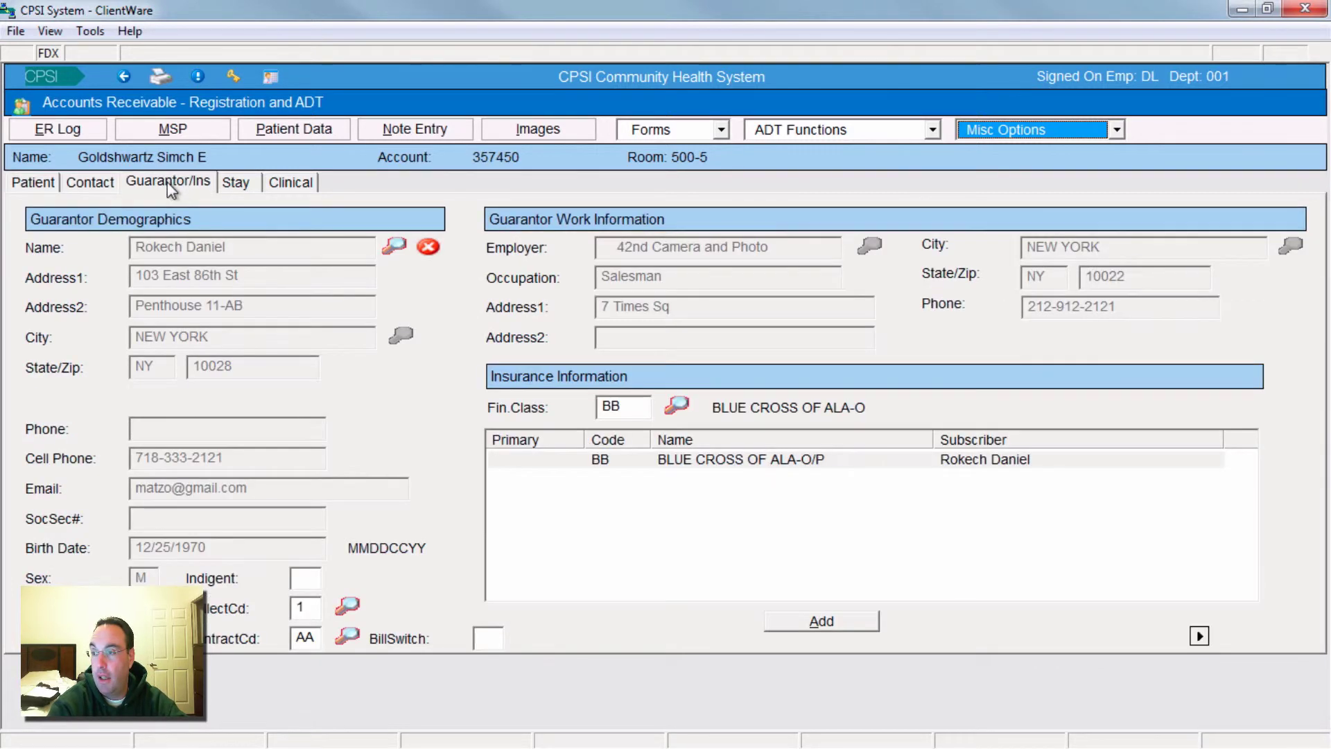
pyautogui.click(248, 182)
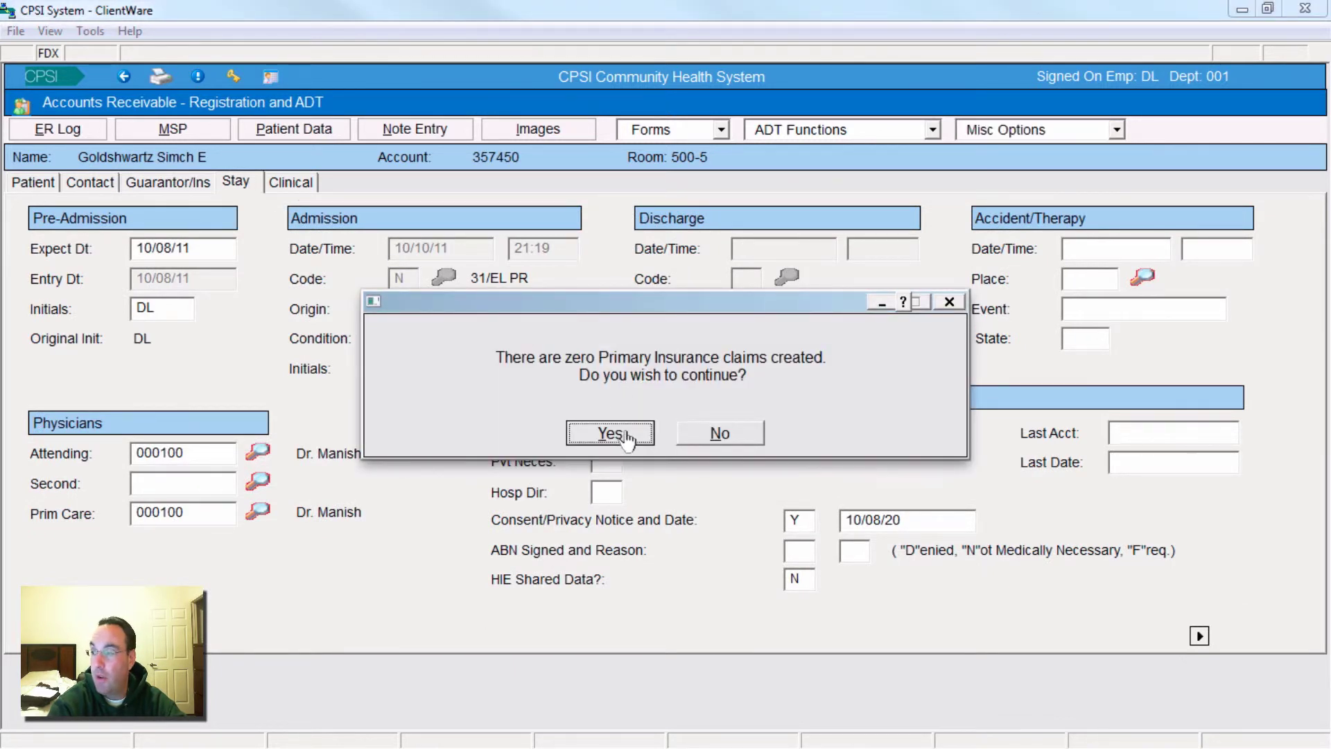
pyautogui.click(610, 434)
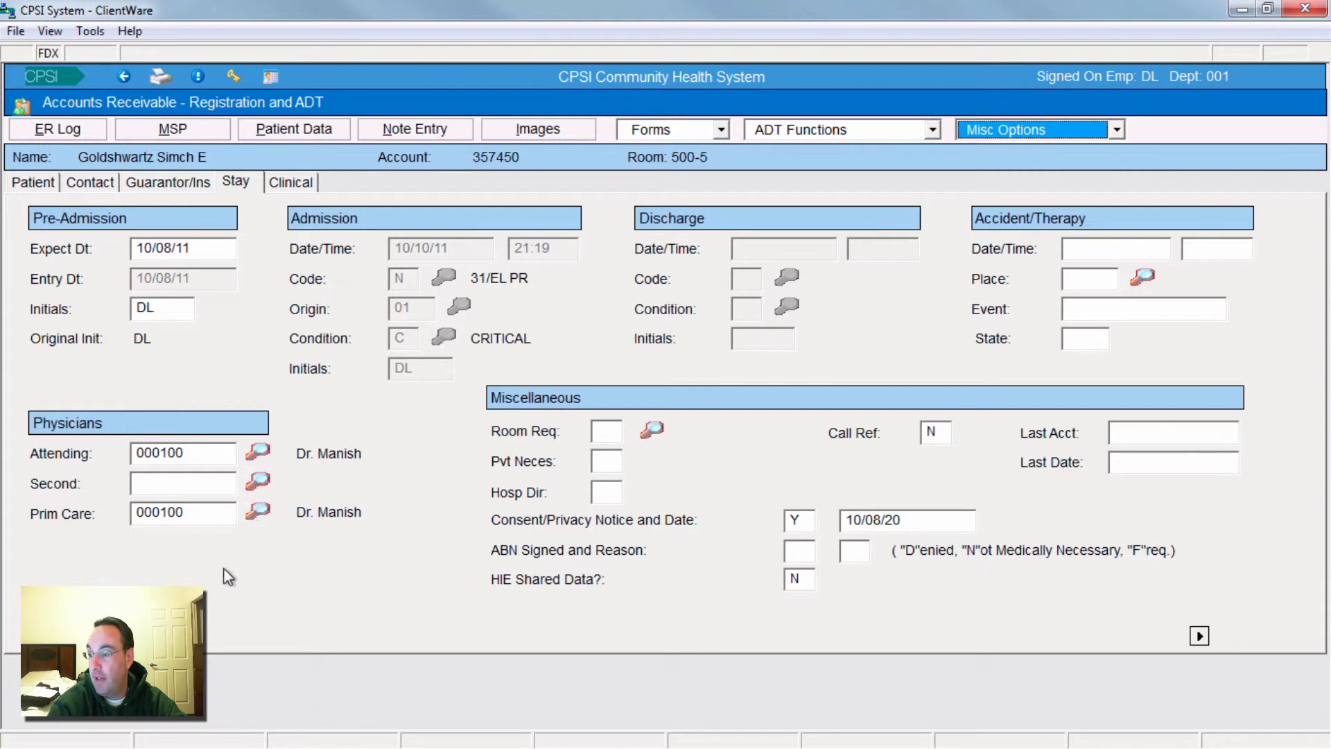